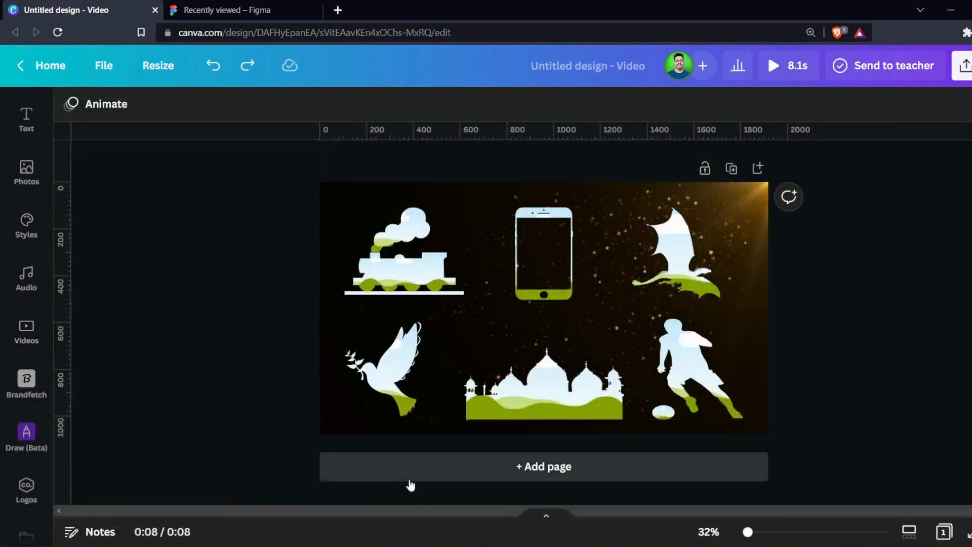
Add a second page and search the elements for "vector", limiting the results to graphics.
{"action": "left_click", "coordinate": [410, 483]}
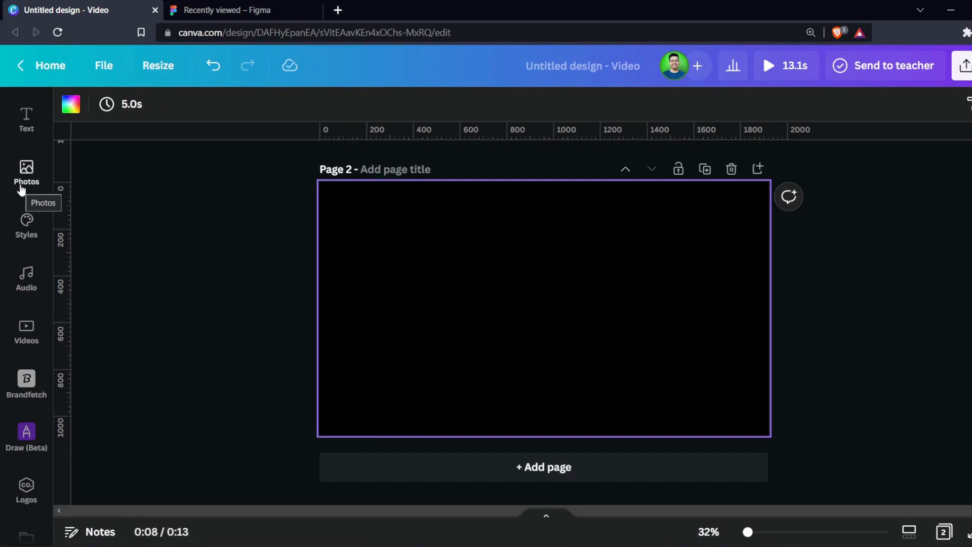
{"action": "scroll", "coordinate": [26, 167], "scroll_direction": "up", "scroll_amount": 3}
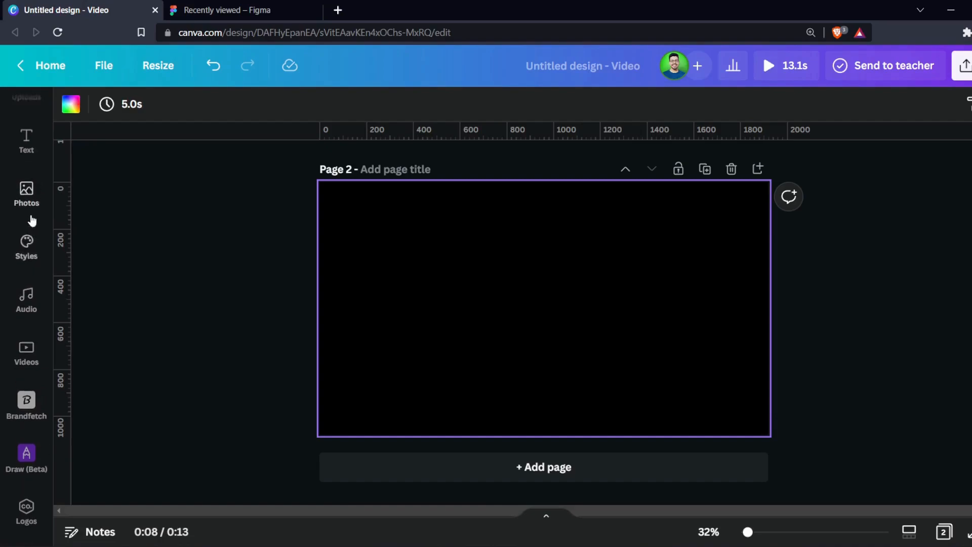
{"action": "left_click", "coordinate": [29, 187]}
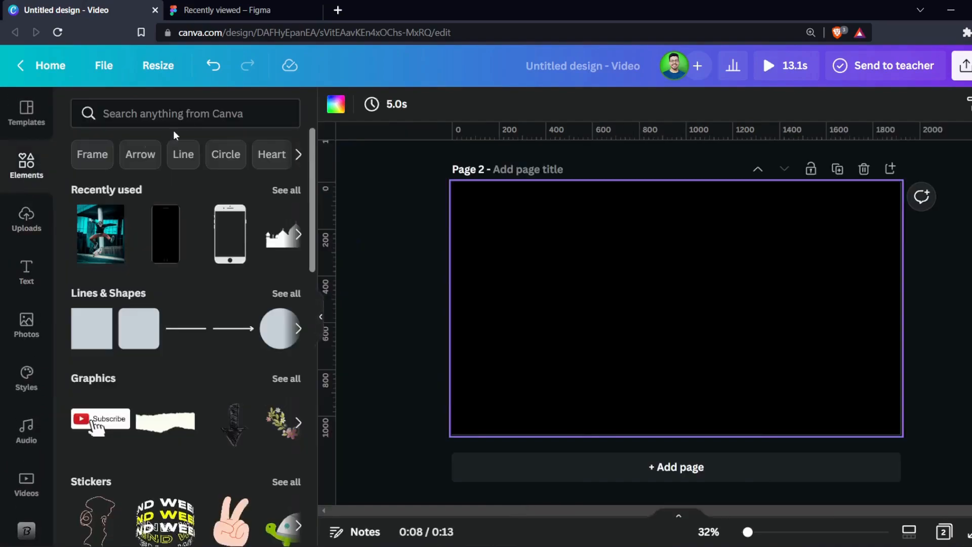
{"action": "left_click", "coordinate": [191, 114]}
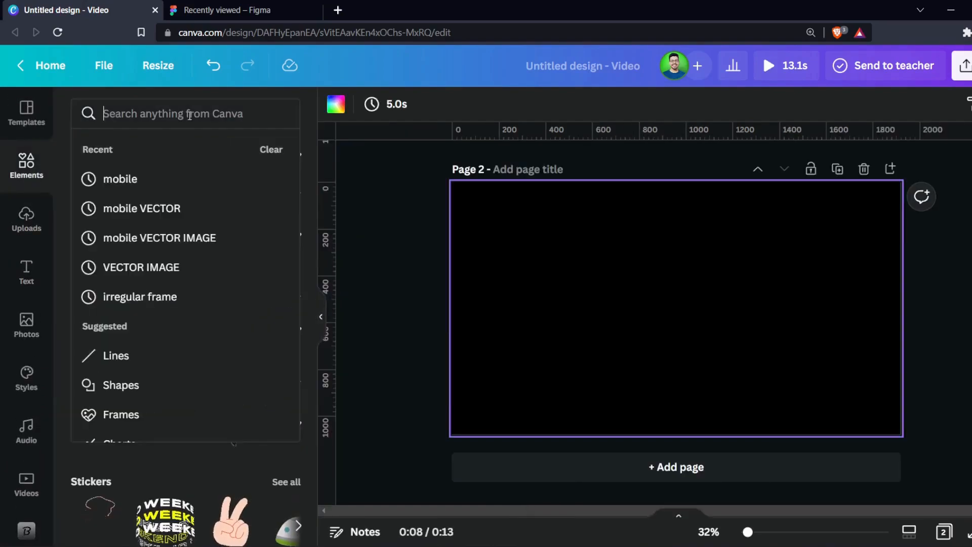
{"action": "type", "text": "vector"}
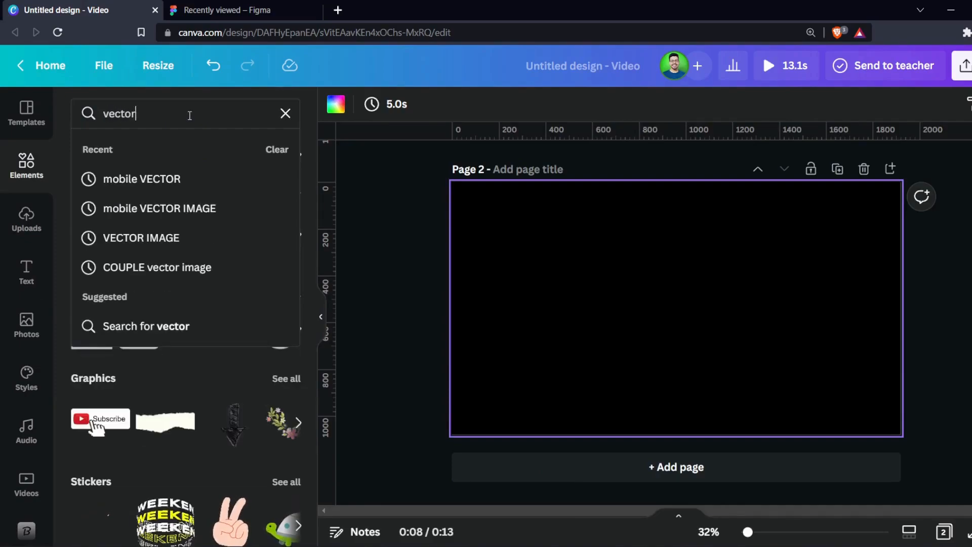
{"action": "key", "text": "Return"}
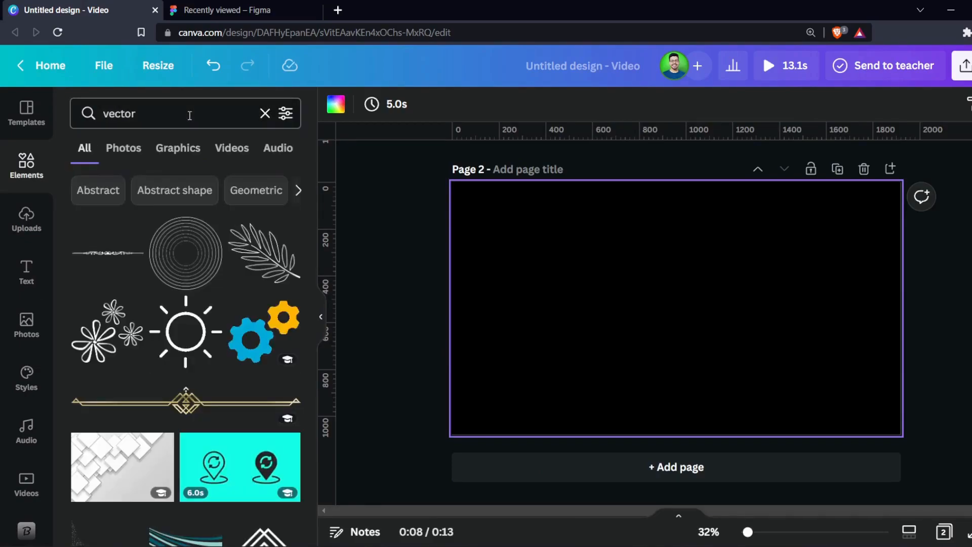
{"action": "left_click", "coordinate": [194, 151]}
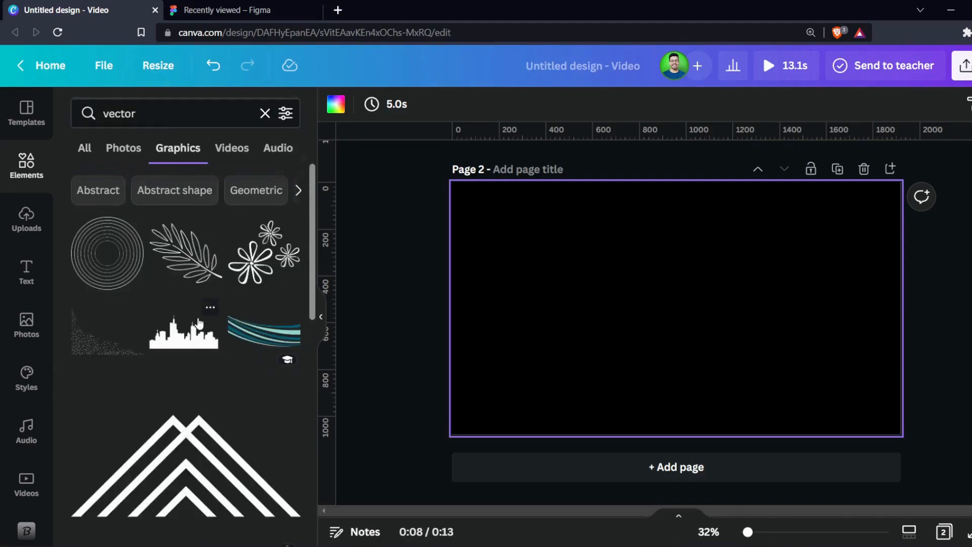
Check the details of the flying birds and handprint graphics, and add the handprint to page 2.
{"action": "scroll", "coordinate": [199, 323], "scroll_direction": "down", "scroll_amount": 10}
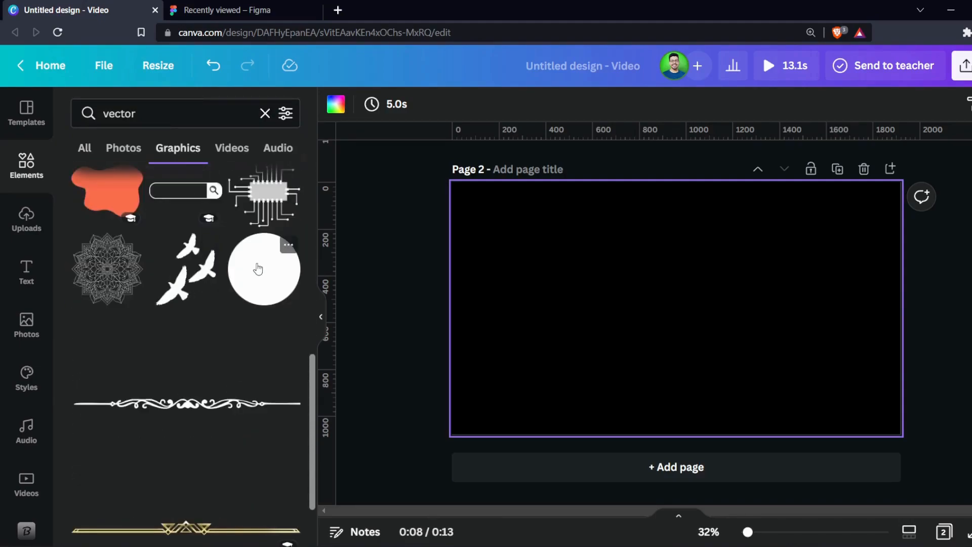
{"action": "left_click", "coordinate": [210, 241]}
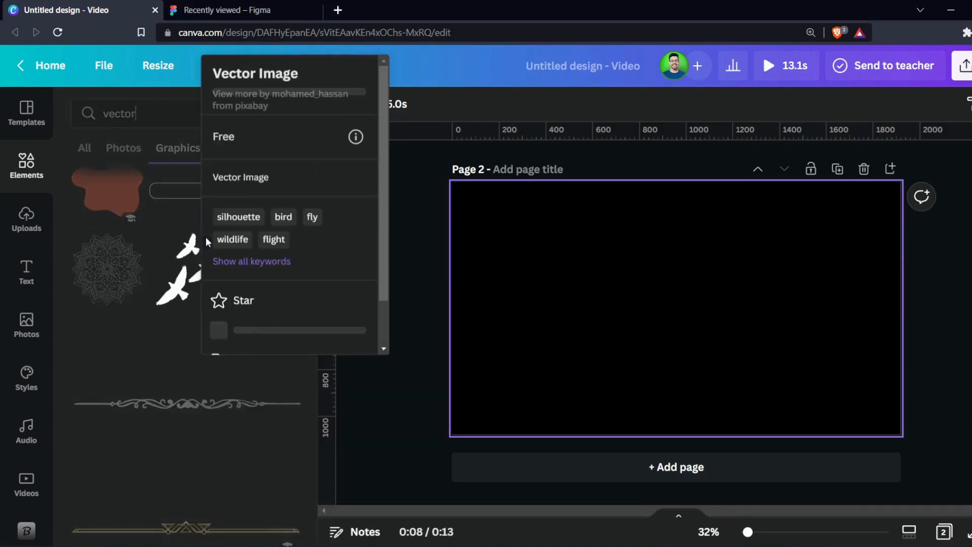
{"action": "left_click", "coordinate": [410, 406]}
{"action": "scroll", "coordinate": [234, 391], "scroll_direction": "down", "scroll_amount": 7}
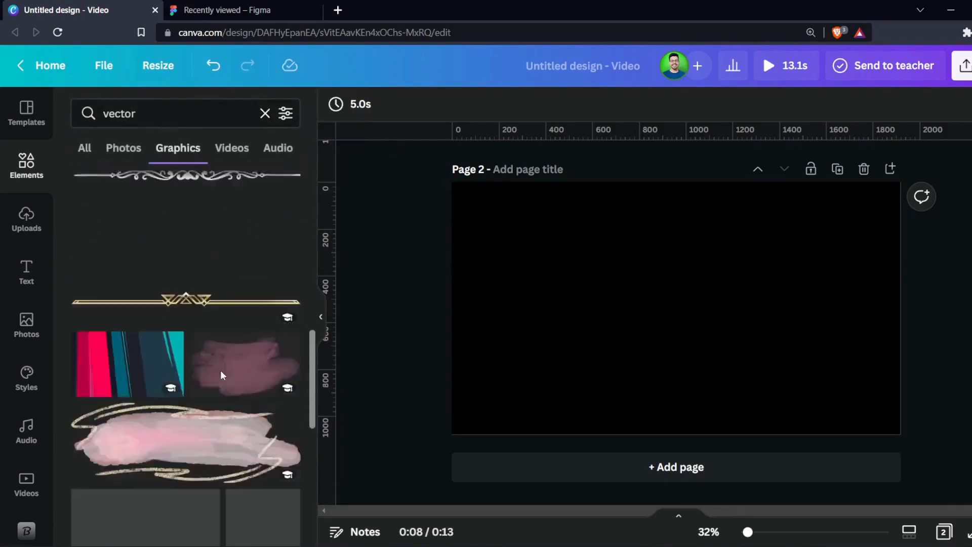
{"action": "scroll", "coordinate": [194, 345], "scroll_direction": "down", "scroll_amount": 3}
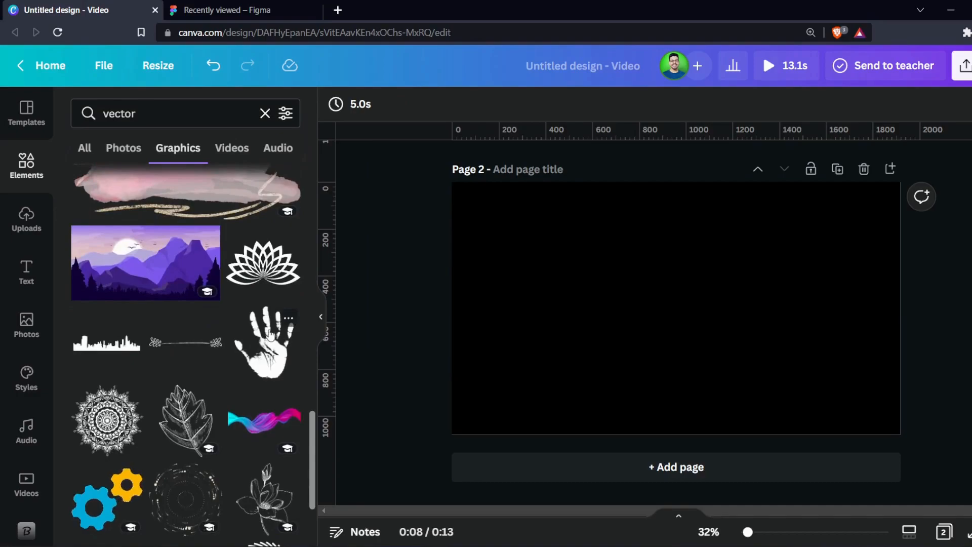
{"action": "left_click", "coordinate": [290, 319]}
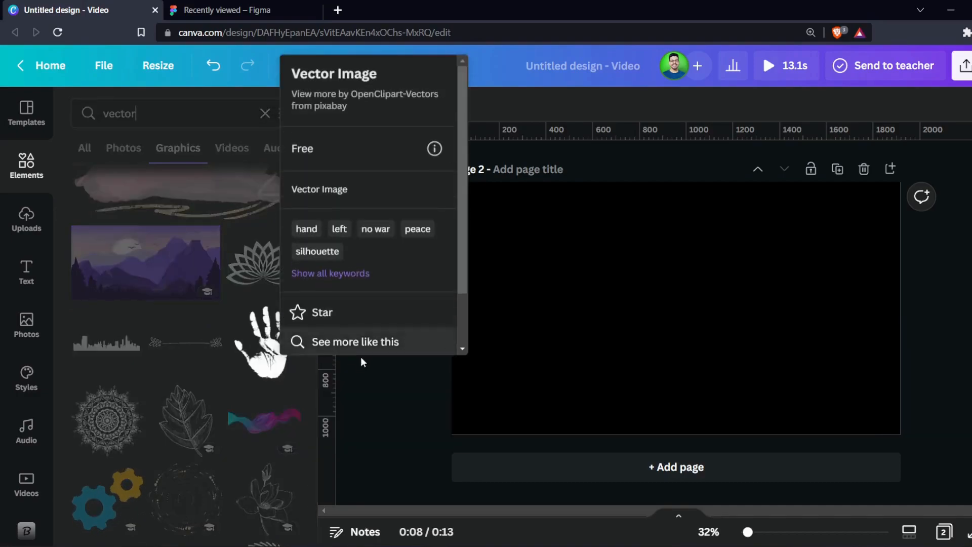
{"action": "left_click", "coordinate": [353, 392]}
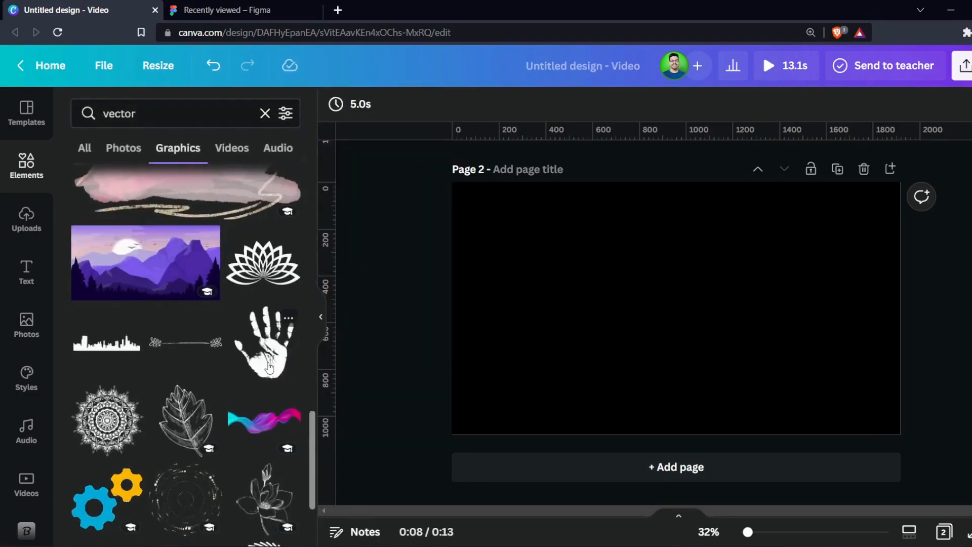
{"action": "left_click", "coordinate": [269, 367]}
{"action": "left_click", "coordinate": [320, 318]}
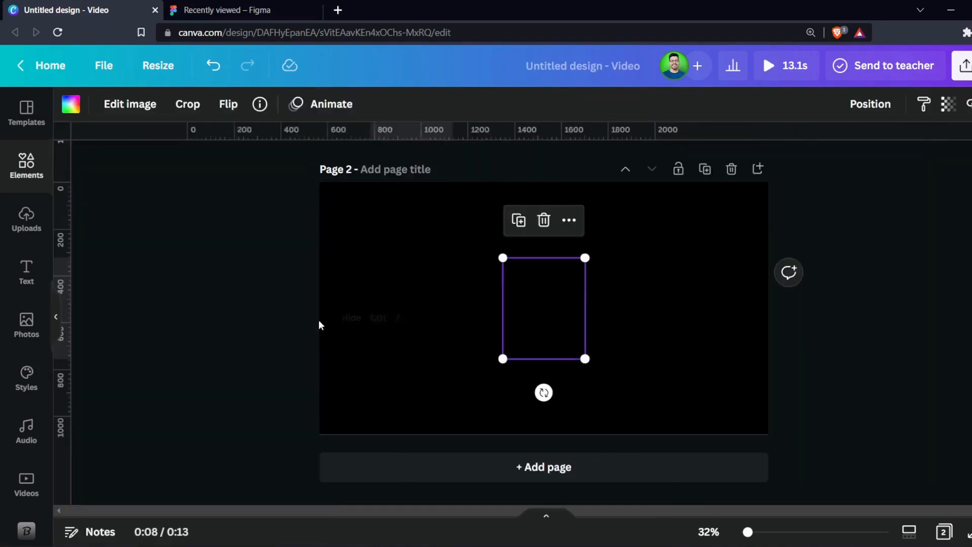
Change the handprint's colour to white.
{"action": "left_click", "coordinate": [71, 105]}
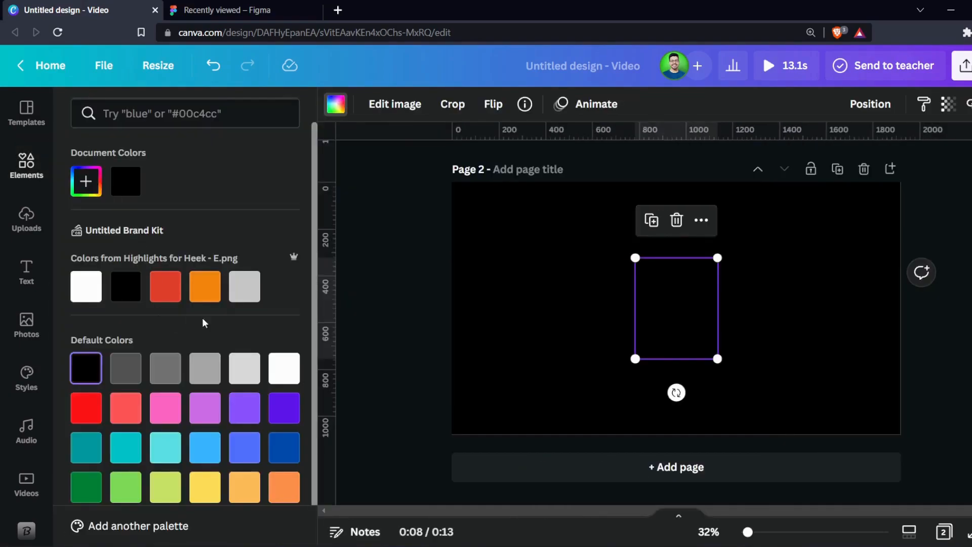
{"action": "left_click", "coordinate": [284, 368]}
{"action": "left_click", "coordinate": [419, 351]}
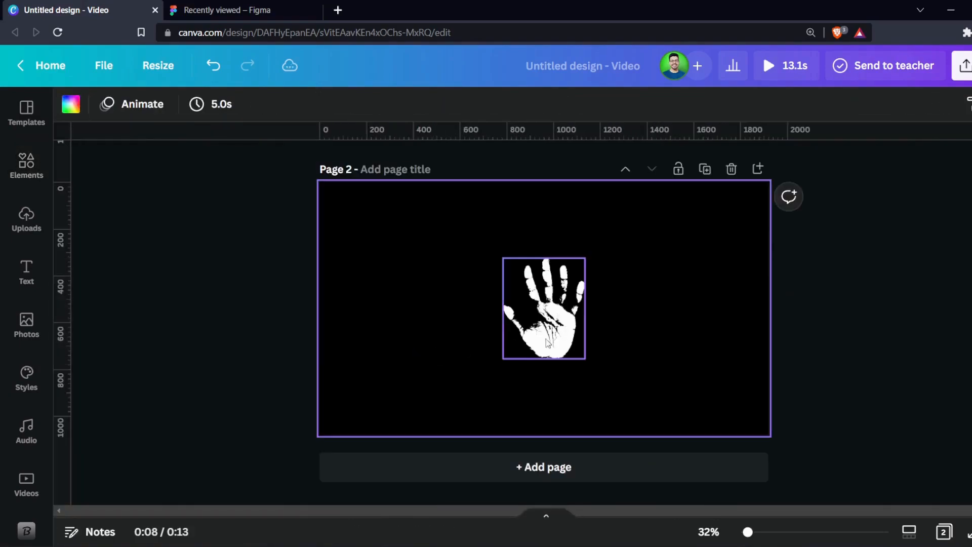
Enlarge the handprint to most of the page height and move it to the left half of the page.
{"action": "left_click", "coordinate": [515, 343]}
{"action": "left_click_drag", "start_coordinate": [585, 357], "coordinate": [630, 411]}
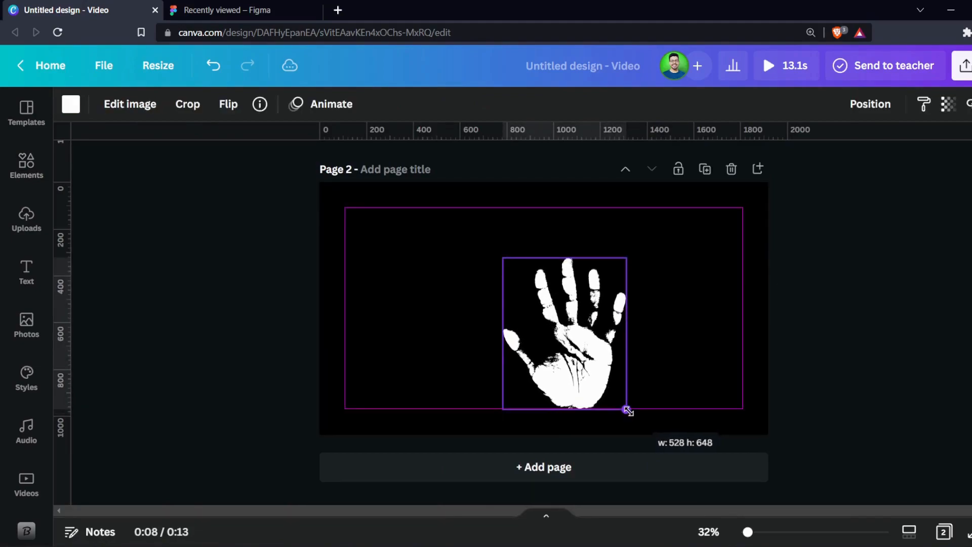
{"action": "left_click_drag", "start_coordinate": [503, 258], "coordinate": [463, 208]}
{"action": "left_click_drag", "start_coordinate": [568, 278], "coordinate": [569, 279]}
{"action": "left_click", "coordinate": [816, 350]}
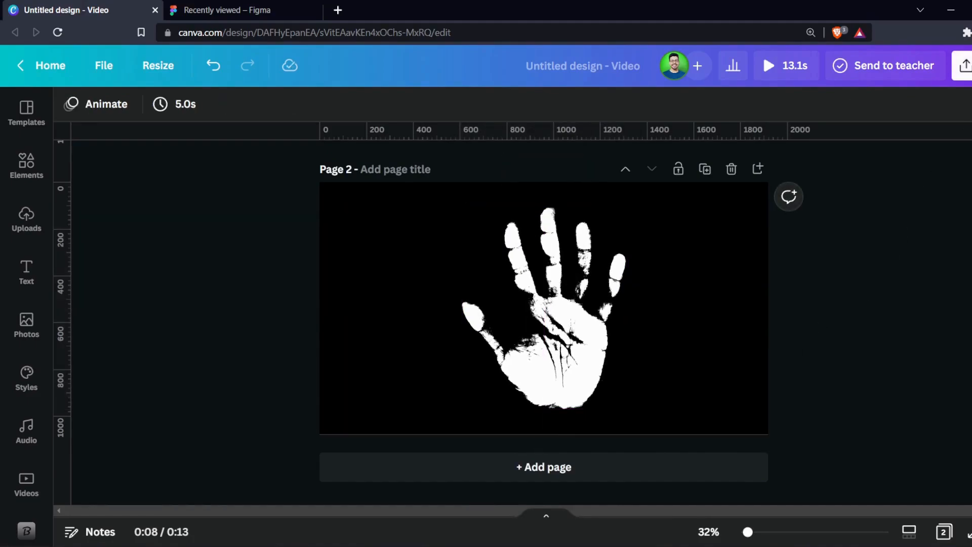
{"action": "left_click_drag", "start_coordinate": [598, 284], "coordinate": [481, 284]}
{"action": "left_click", "coordinate": [519, 297]}
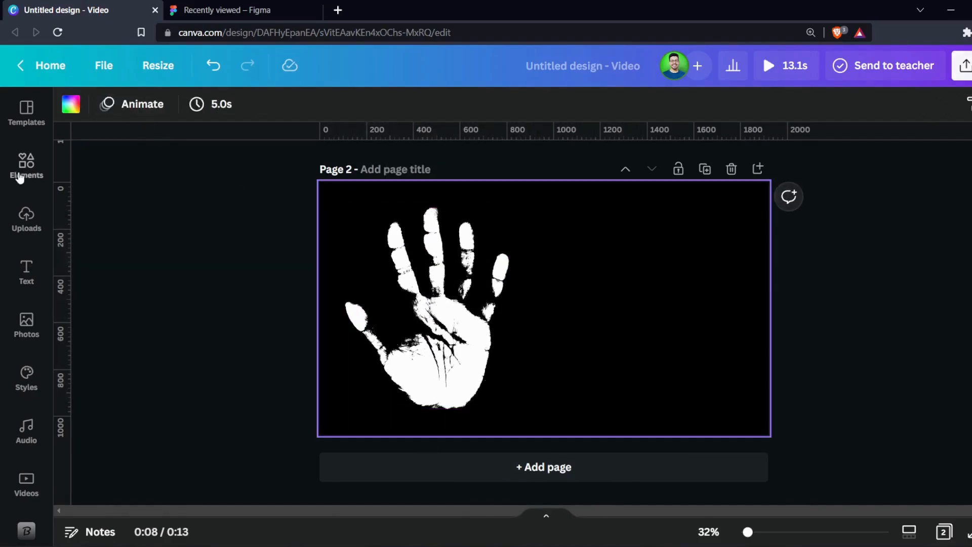
Browse further through the vector graphics, and switch the search to "VECTOR IMAGE".
{"action": "left_click", "coordinate": [23, 171]}
{"action": "scroll", "coordinate": [270, 356], "scroll_direction": "down", "scroll_amount": 3}
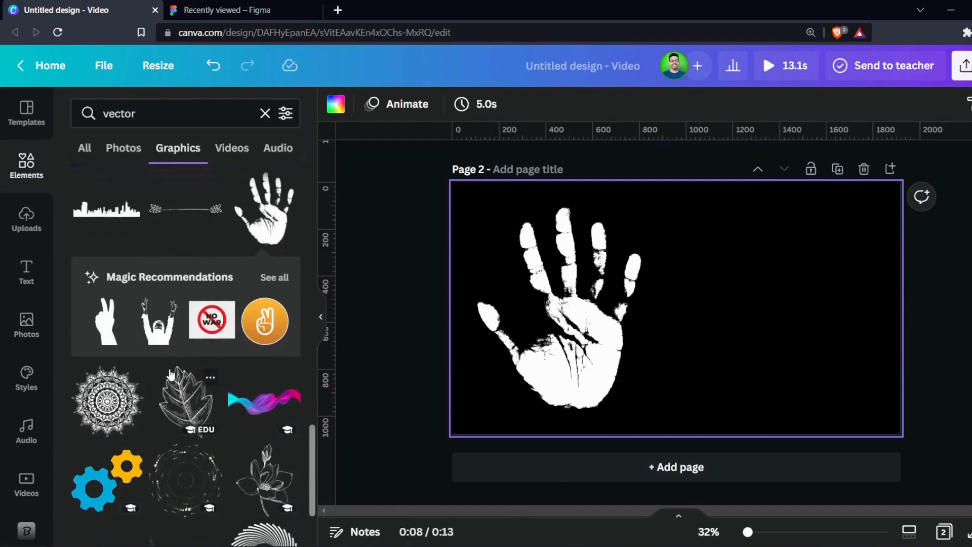
{"action": "scroll", "coordinate": [172, 374], "scroll_direction": "down", "scroll_amount": 5}
{"action": "scroll", "coordinate": [159, 375], "scroll_direction": "down", "scroll_amount": 10}
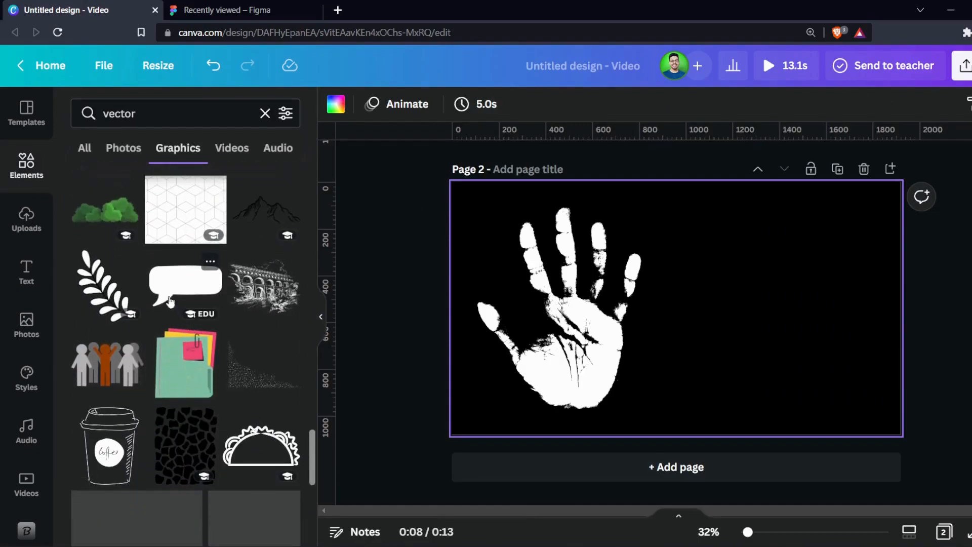
{"action": "scroll", "coordinate": [160, 289], "scroll_direction": "down", "scroll_amount": 3}
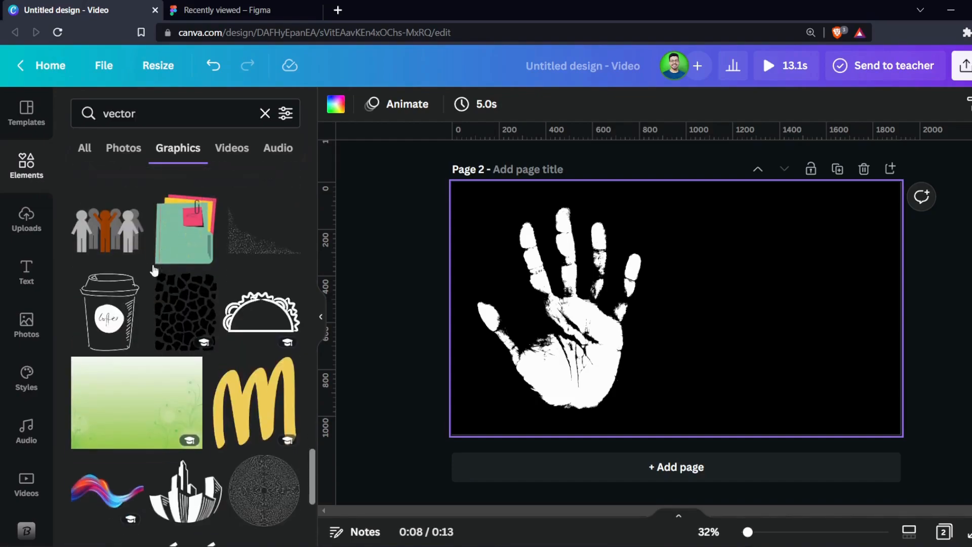
{"action": "left_click", "coordinate": [196, 111]}
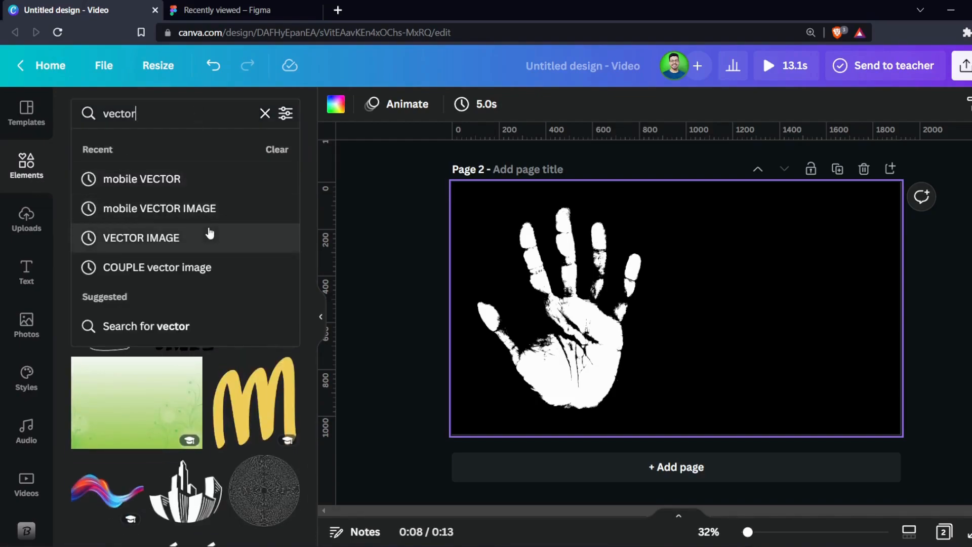
{"action": "left_click", "coordinate": [210, 236]}
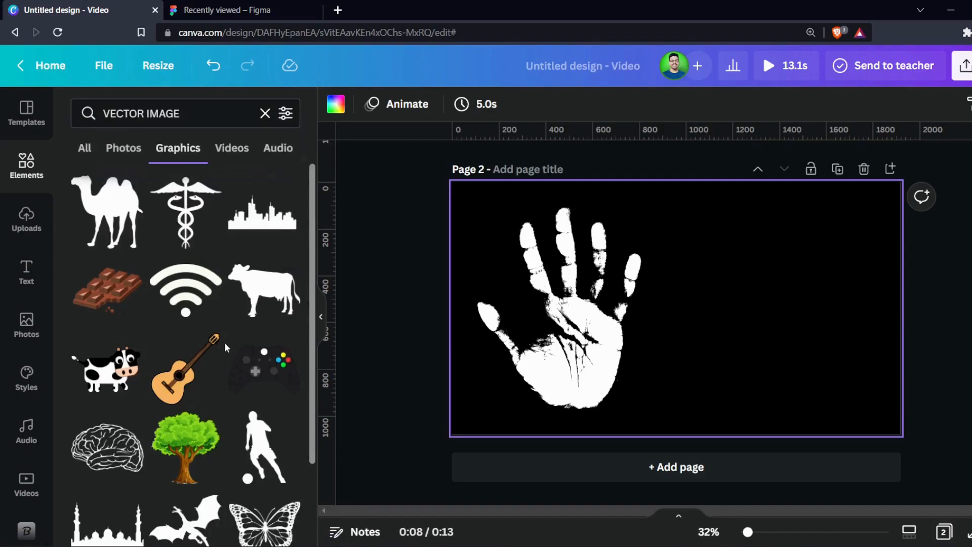
Add the head-and-shoulders person silhouette to the right of the handprint and colour it white.
{"action": "scroll", "coordinate": [226, 347], "scroll_direction": "down", "scroll_amount": 5}
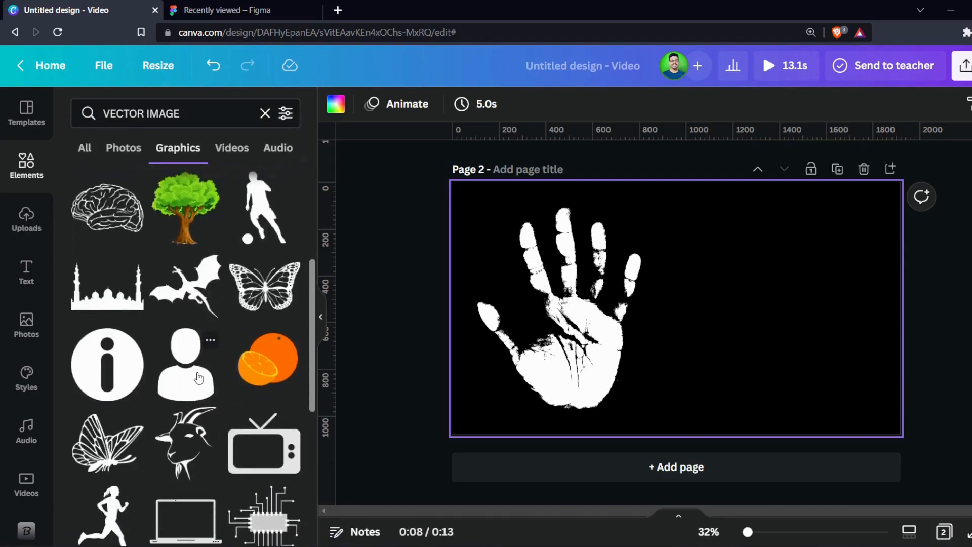
{"action": "scroll", "coordinate": [199, 379], "scroll_direction": "down", "scroll_amount": 4}
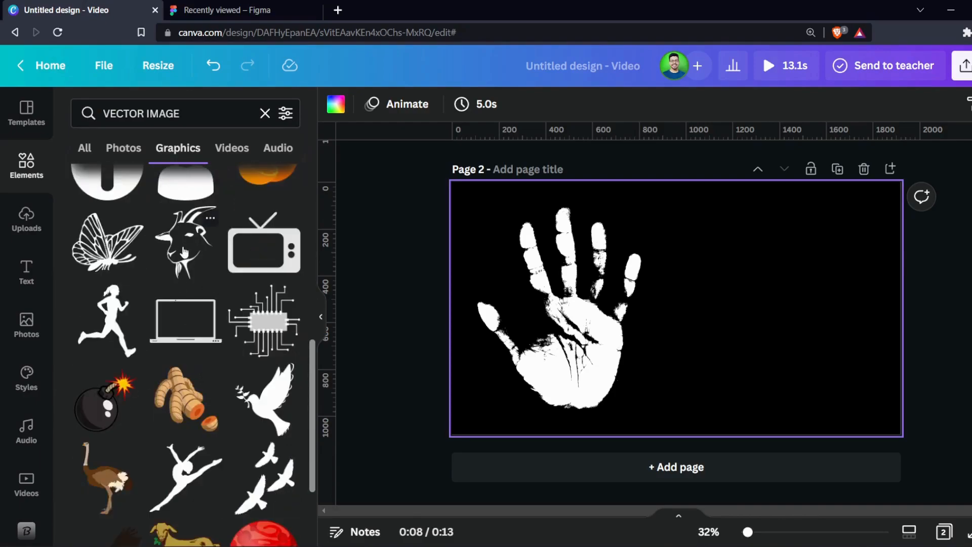
{"action": "scroll", "coordinate": [183, 249], "scroll_direction": "up", "scroll_amount": 3}
{"action": "left_click", "coordinate": [184, 249]}
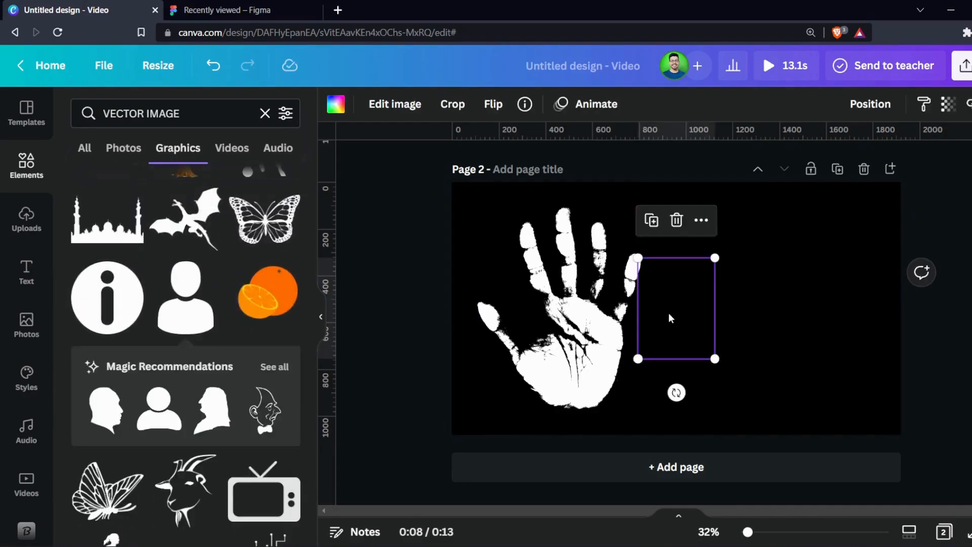
{"action": "left_click_drag", "start_coordinate": [670, 318], "coordinate": [708, 312]}
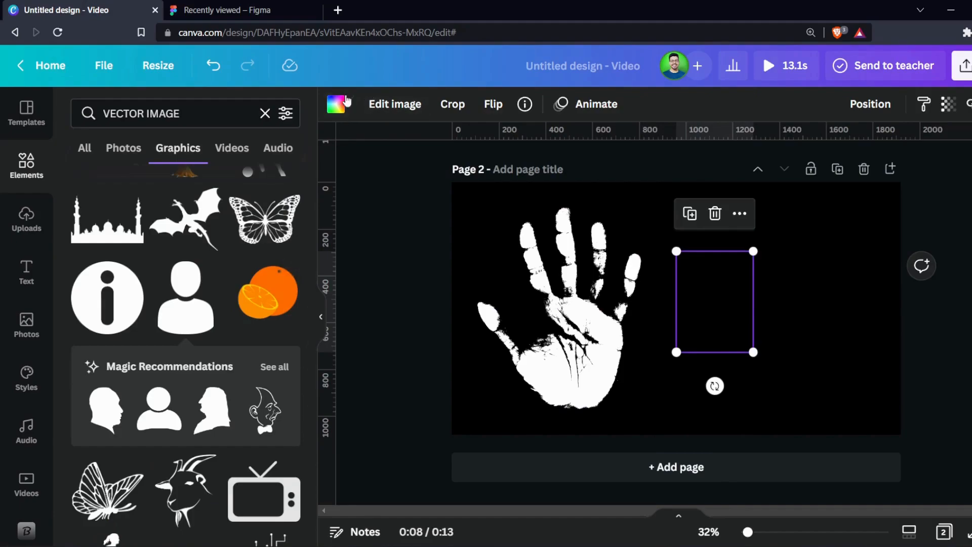
{"action": "left_click", "coordinate": [336, 104]}
{"action": "left_click", "coordinate": [165, 181]}
{"action": "key", "text": "Escape"}
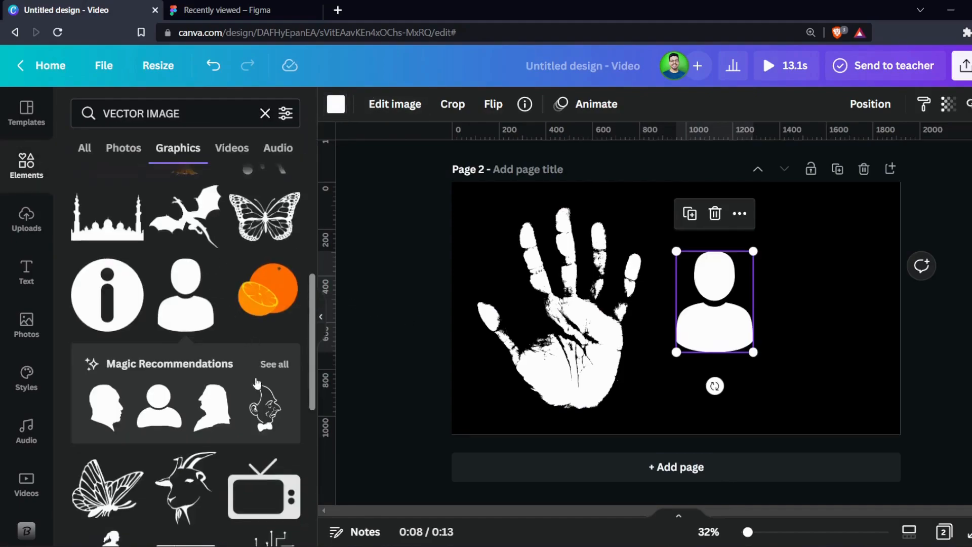
Add the couple silhouette to the right of the person silhouette and colour it white.
{"action": "scroll", "coordinate": [254, 379], "scroll_direction": "down", "scroll_amount": 5}
{"action": "scroll", "coordinate": [249, 382], "scroll_direction": "down", "scroll_amount": 2}
{"action": "scroll", "coordinate": [249, 382], "scroll_direction": "down", "scroll_amount": 6}
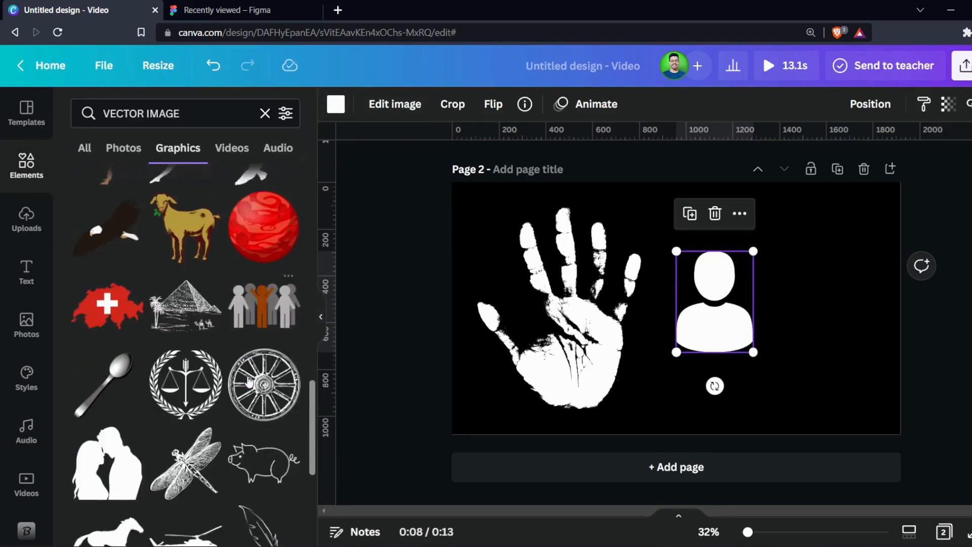
{"action": "left_click", "coordinate": [99, 308]}
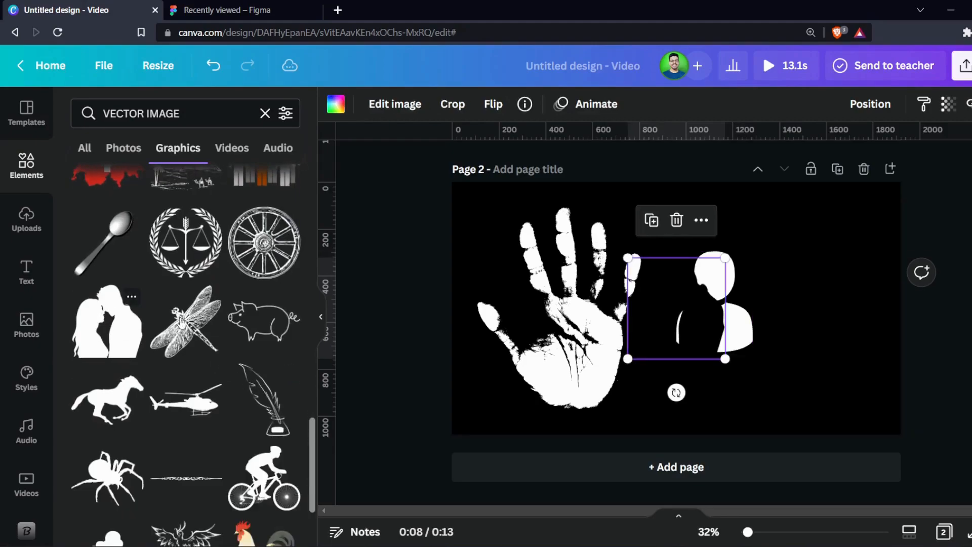
{"action": "left_click_drag", "start_coordinate": [693, 339], "coordinate": [812, 366]}
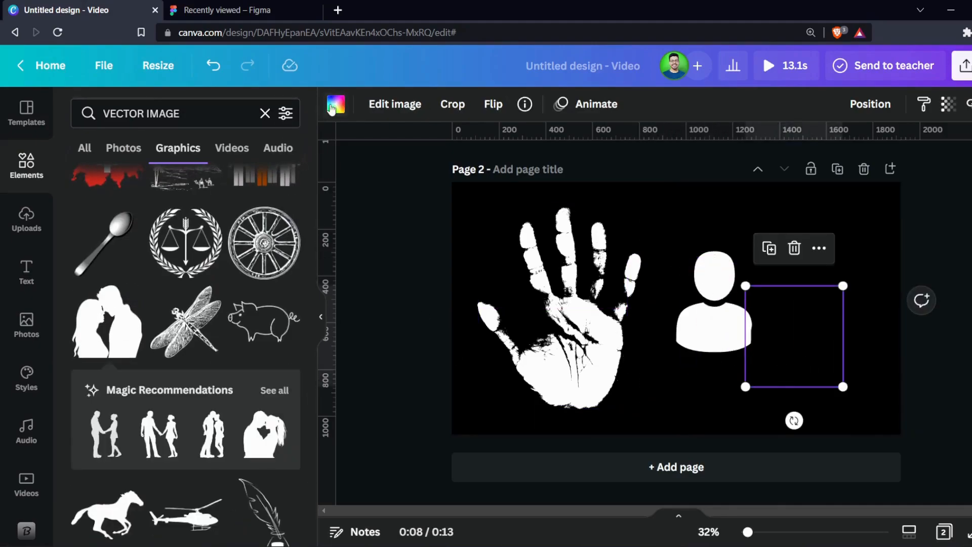
{"action": "left_click", "coordinate": [336, 104]}
{"action": "left_click", "coordinate": [165, 190]}
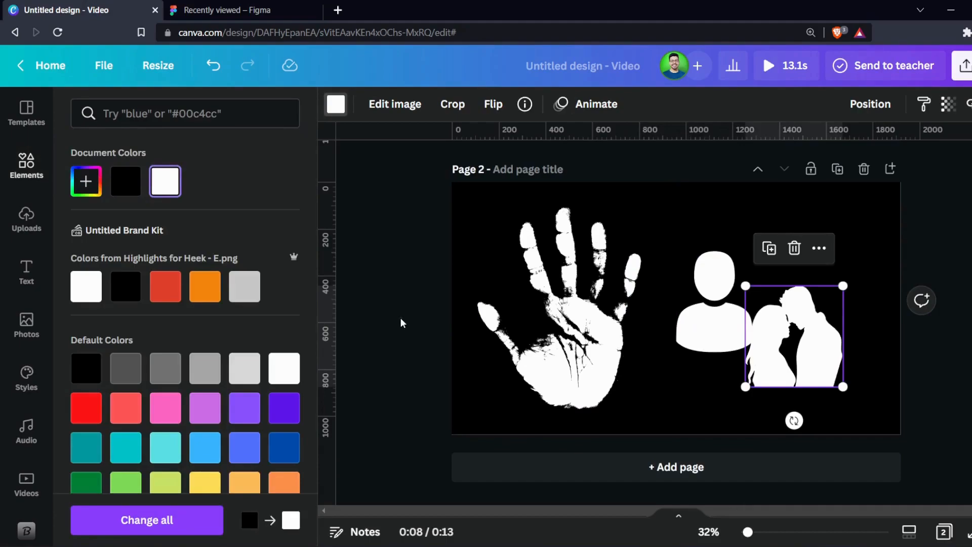
{"action": "left_click", "coordinate": [400, 318]}
Shrink the handprint and arrange the handprint, person and couple in a spaced-out row across the middle of the page.
{"action": "left_click", "coordinate": [536, 321]}
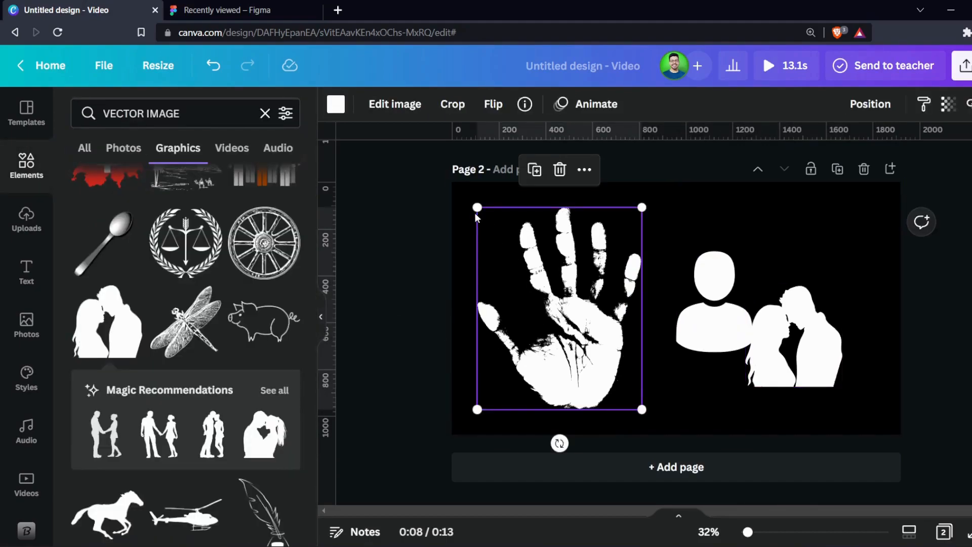
{"action": "left_click_drag", "start_coordinate": [480, 205], "coordinate": [514, 251]}
{"action": "left_click_drag", "start_coordinate": [571, 325], "coordinate": [534, 320]}
{"action": "left_click_drag", "start_coordinate": [730, 318], "coordinate": [666, 317]}
{"action": "left_click_drag", "start_coordinate": [815, 354], "coordinate": [819, 319]}
{"action": "left_click", "coordinate": [874, 377]}
{"action": "left_click_drag", "start_coordinate": [922, 395], "coordinate": [556, 326]}
{"action": "left_click", "coordinate": [860, 360]}
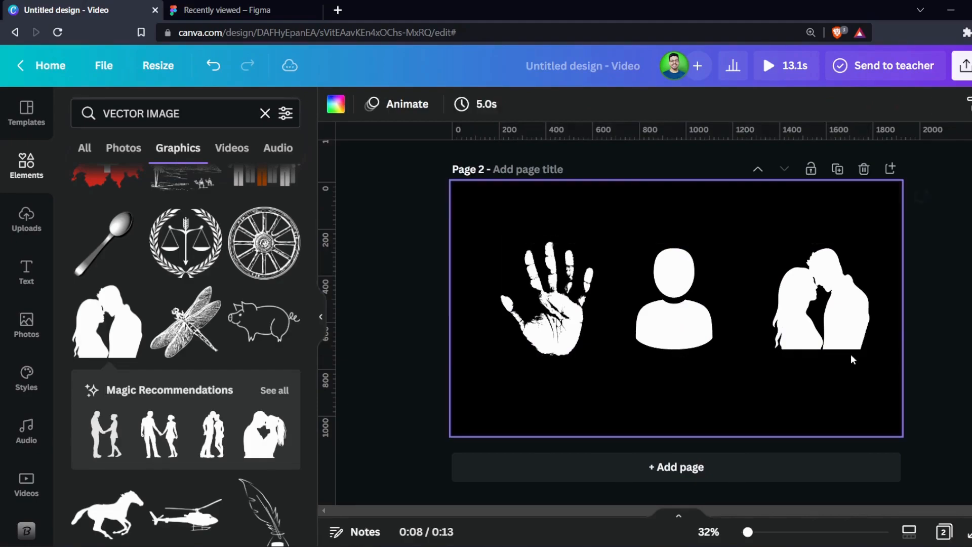
Move the couple silhouette slightly closer to the person silhouette to even out the row.
{"action": "left_click_drag", "start_coordinate": [843, 321], "coordinate": [825, 319]}
{"action": "left_click", "coordinate": [861, 359]}
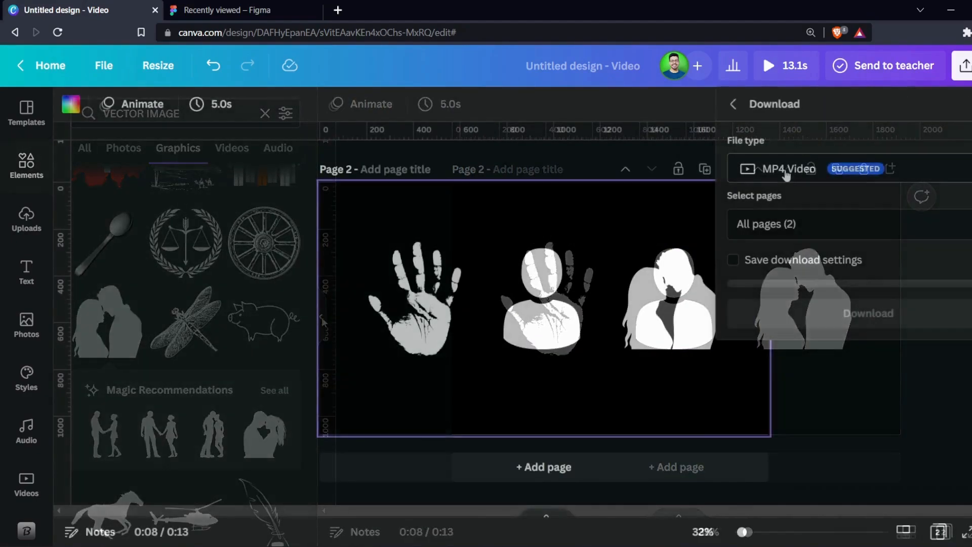
Download only page 2 as an SVG file, saved as "example" in the Desktop svg folder.
{"action": "left_click", "coordinate": [786, 172]}
{"action": "left_click", "coordinate": [809, 257]}
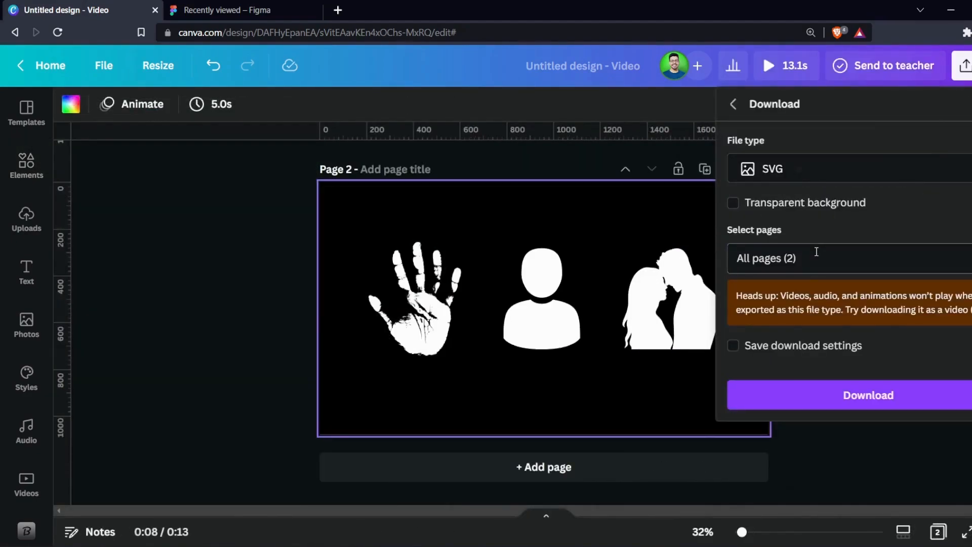
{"action": "left_click", "coordinate": [816, 253]}
{"action": "left_click", "coordinate": [881, 398]}
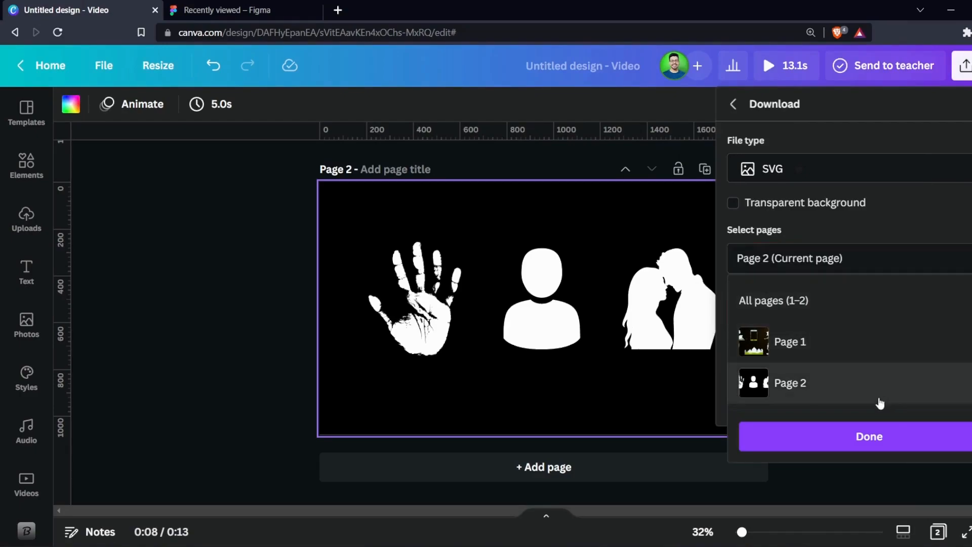
{"action": "left_click", "coordinate": [879, 438]}
{"action": "left_click", "coordinate": [858, 405]}
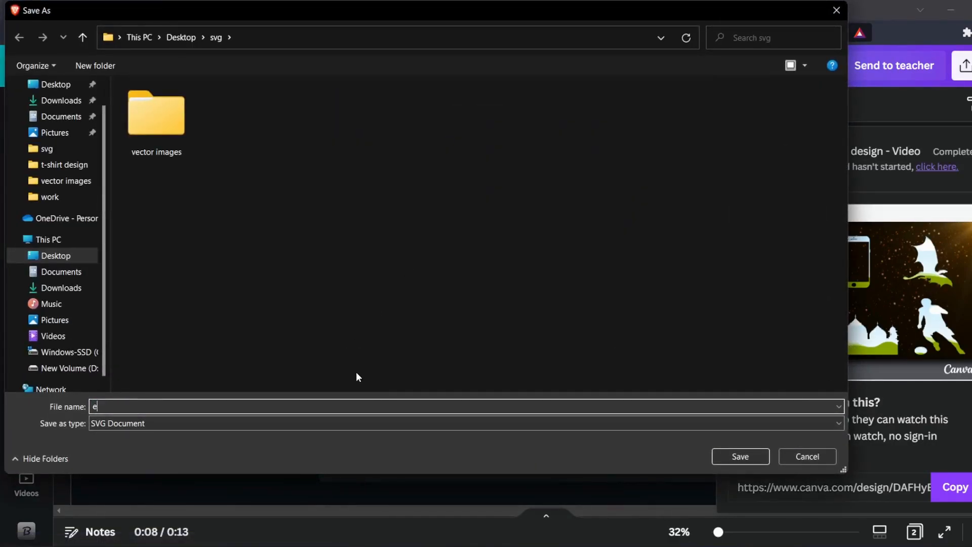
{"action": "key", "text": "Return"}
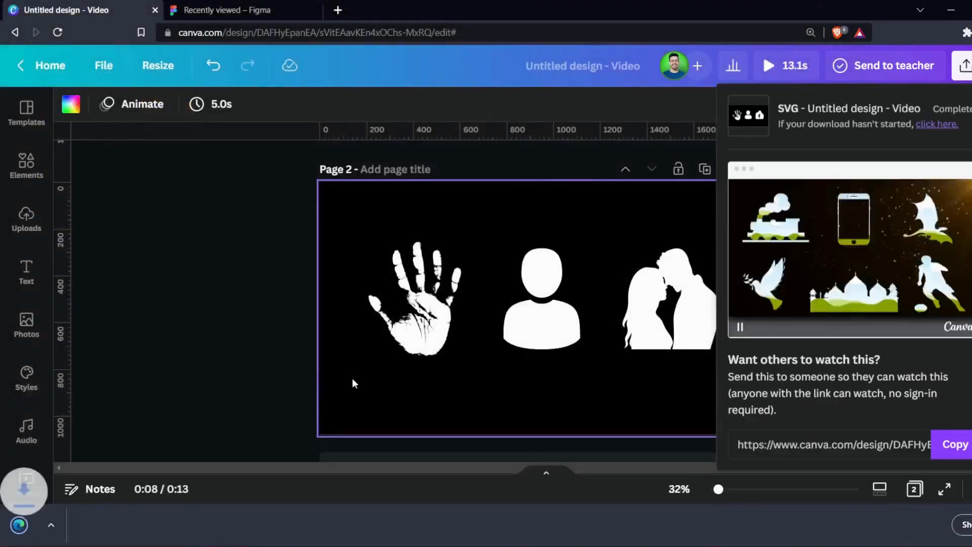
{"action": "left_click", "coordinate": [199, 329]}
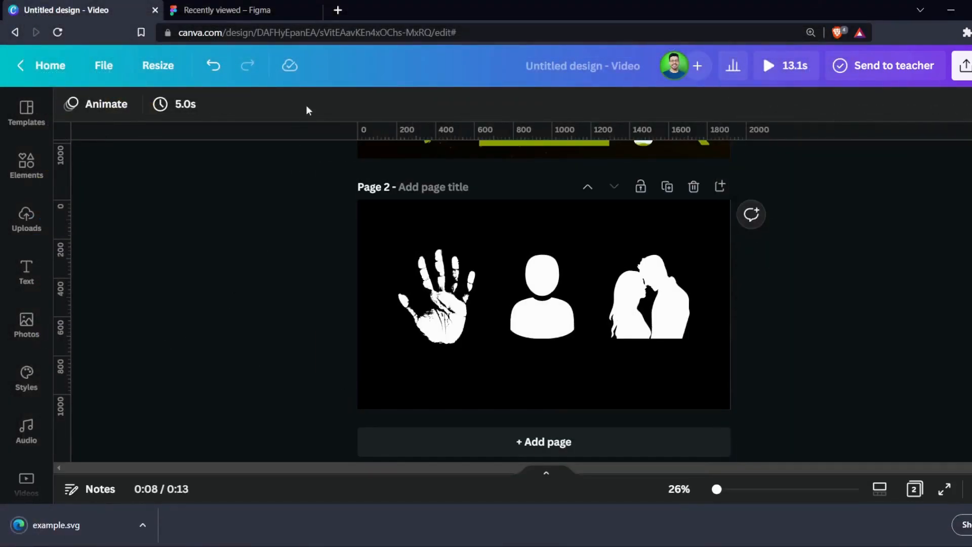
Switch to Figma, create a new design file and place the example SVG on the canvas at about 502 × 517.
{"action": "left_click", "coordinate": [270, 12]}
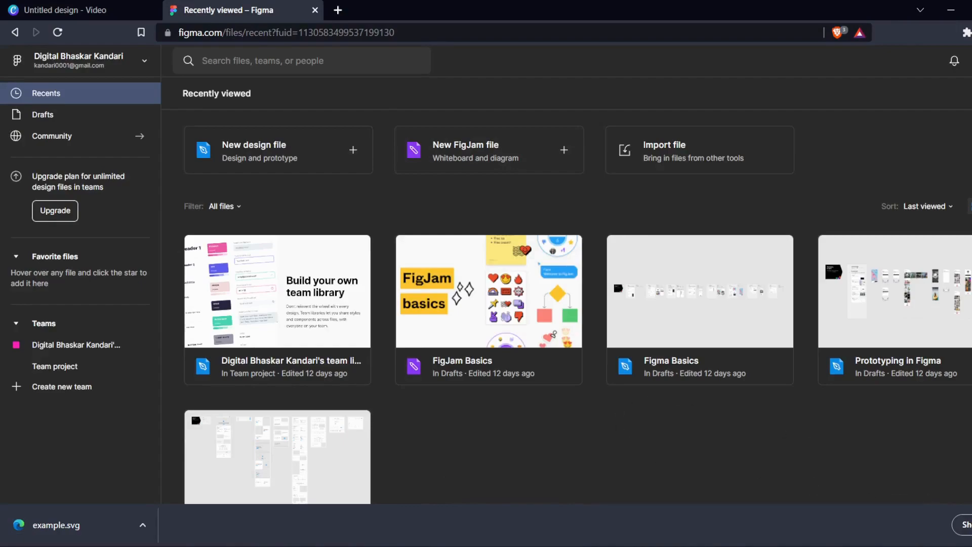
{"action": "left_click", "coordinate": [348, 148]}
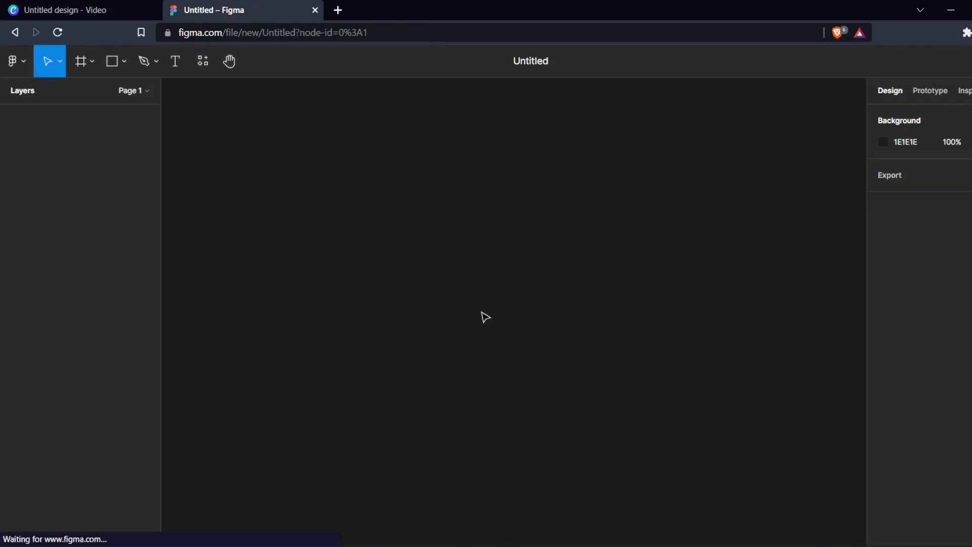
{"action": "left_click", "coordinate": [123, 69]}
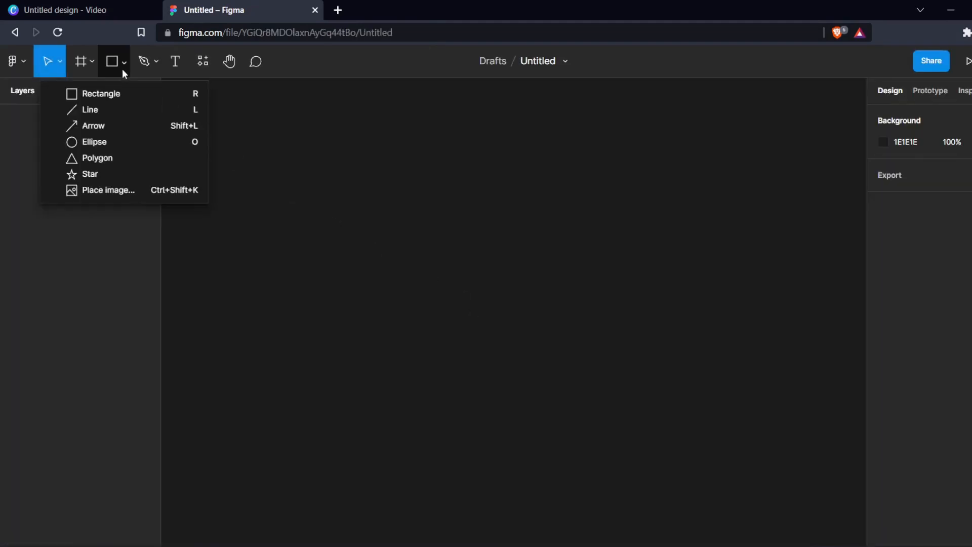
{"action": "left_click", "coordinate": [154, 191]}
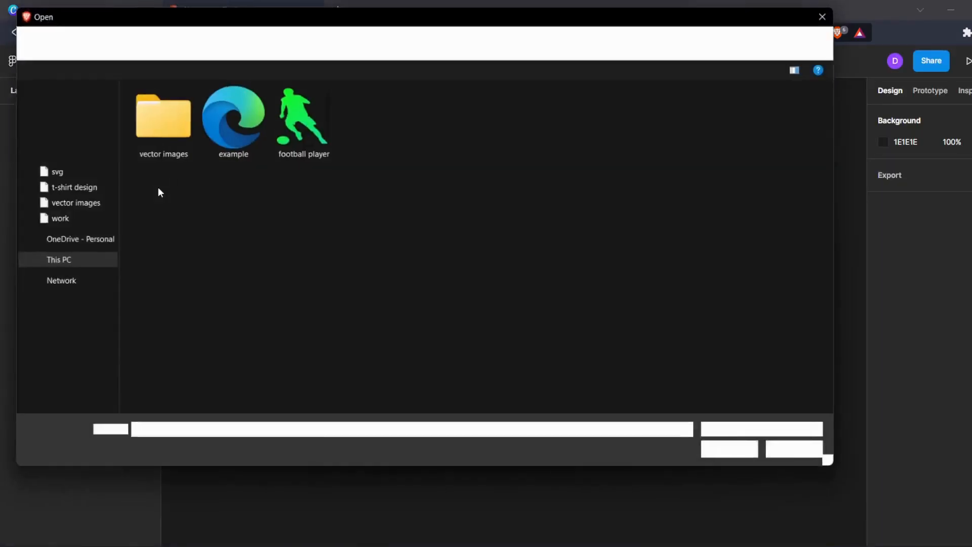
{"action": "double_click", "coordinate": [226, 129]}
{"action": "left_click_drag", "start_coordinate": [359, 123], "coordinate": [694, 469]}
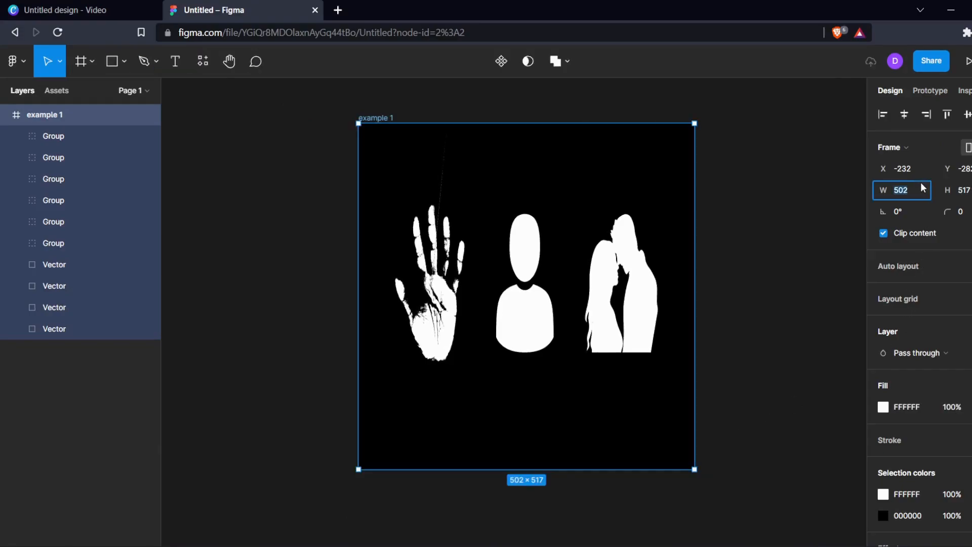
Set the example 1 frame's size to 1080 × 1080.
{"action": "left_click", "coordinate": [965, 193]}
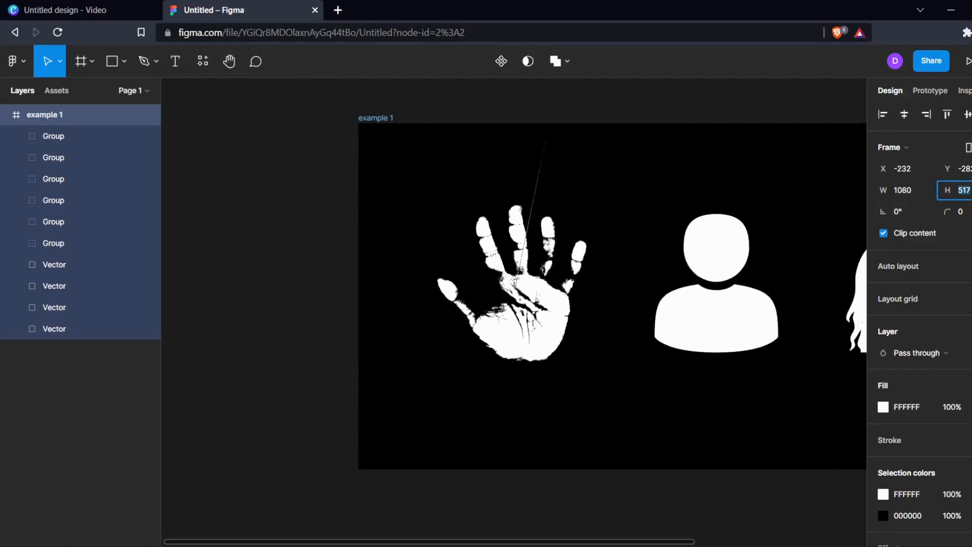
{"action": "type", "text": "1080"}
{"action": "key", "text": "Return"}
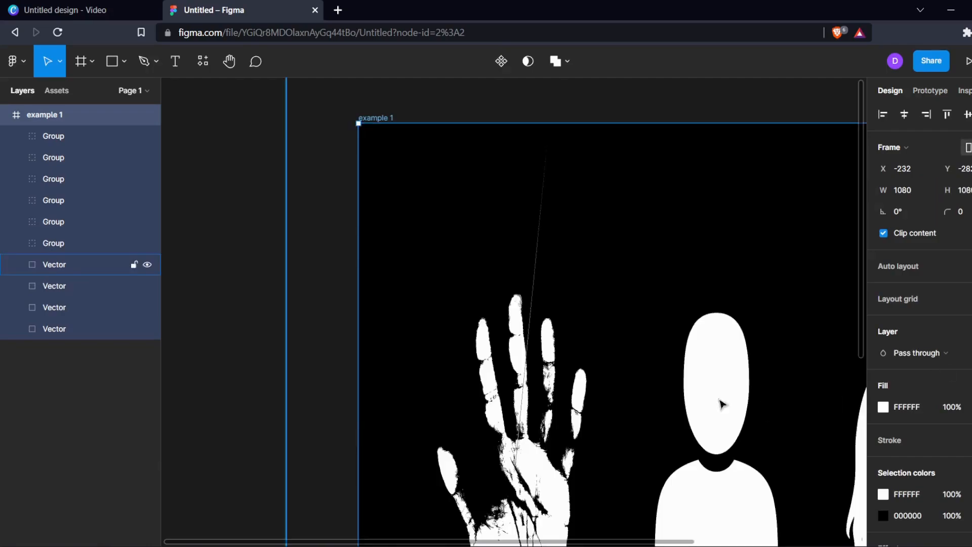
{"action": "scroll", "coordinate": [651, 374], "scroll_direction": "down", "scroll_amount": 5}
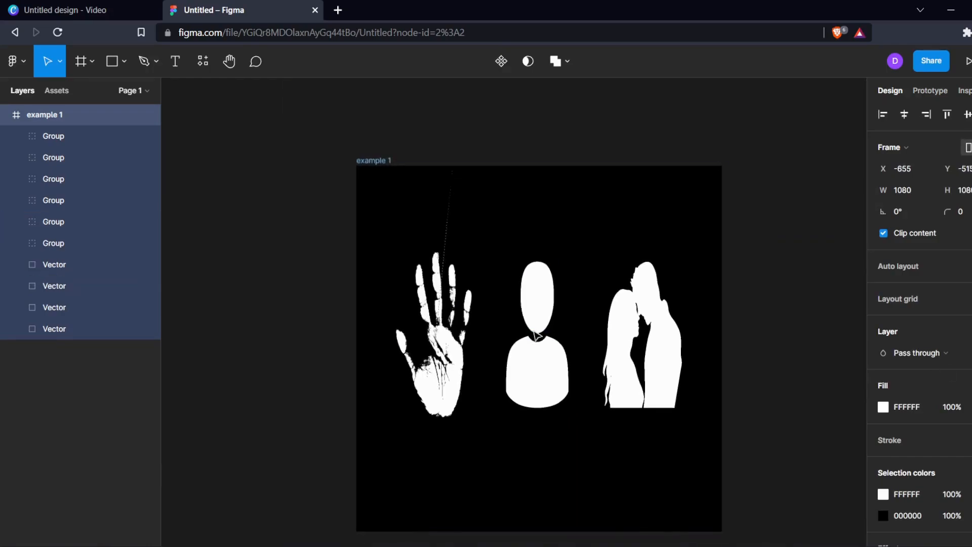
{"action": "left_click", "coordinate": [767, 495]}
Try to move and delete the black background layers behind the silhouettes, and undo the changes.
{"action": "left_click", "coordinate": [669, 492]}
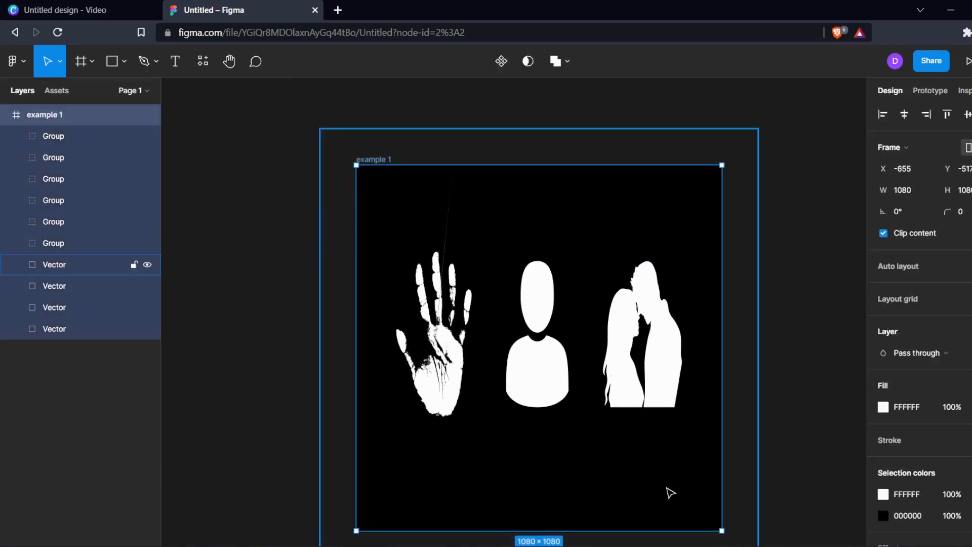
{"action": "left_click", "coordinate": [647, 451]}
{"action": "left_click_drag", "start_coordinate": [673, 415], "coordinate": [460, 502]}
{"action": "key", "text": "Delete"}
{"action": "left_click_drag", "start_coordinate": [622, 423], "coordinate": [580, 516]}
{"action": "key", "text": "ctrl+z"}
{"action": "key", "text": "ctrl+z"}
{"action": "key", "text": "ctrl+z"}
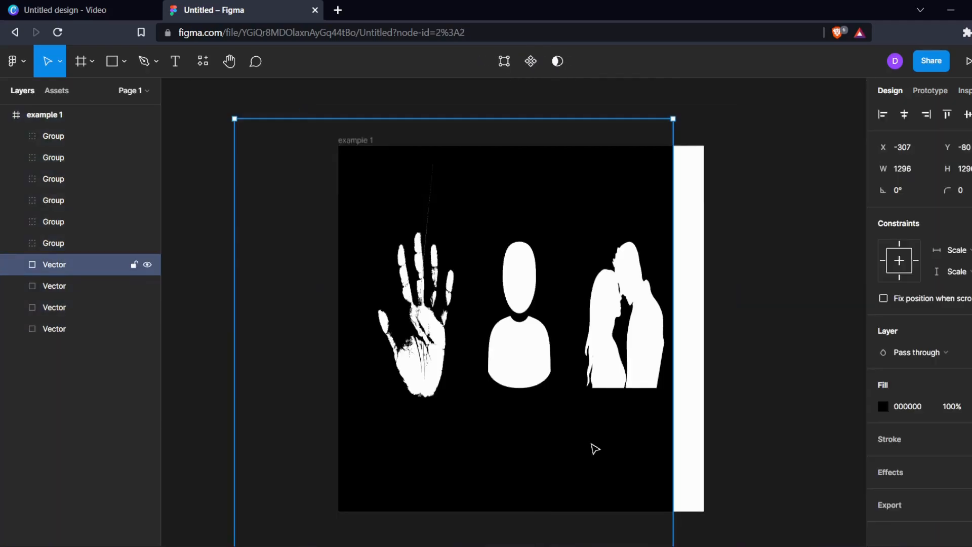
Move the couple and the handprint out of the example 1 frame, one above the other on the canvas to its right.
{"action": "left_click", "coordinate": [629, 348]}
{"action": "left_click_drag", "start_coordinate": [630, 347], "coordinate": [820, 345]}
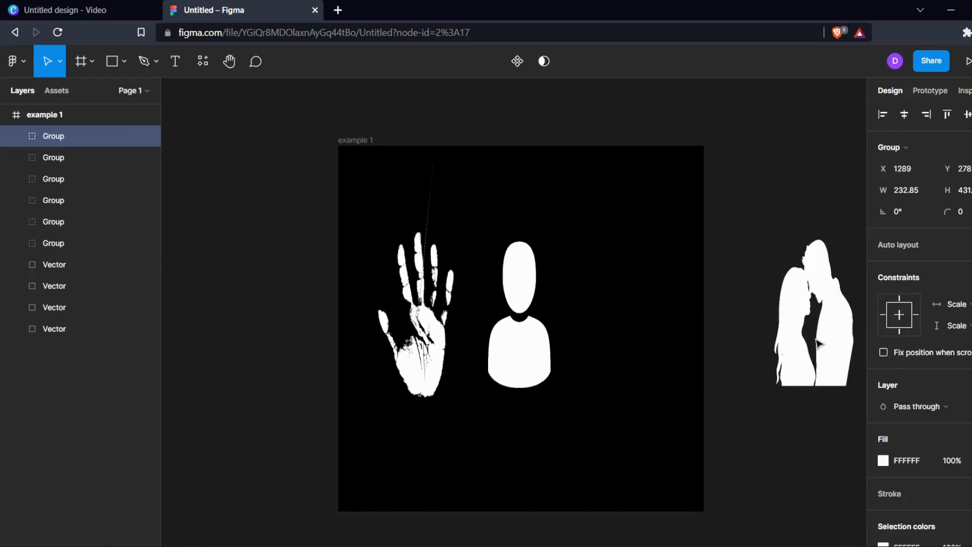
{"action": "left_click", "coordinate": [381, 337]}
{"action": "left_click_drag", "start_coordinate": [380, 337], "coordinate": [751, 504]}
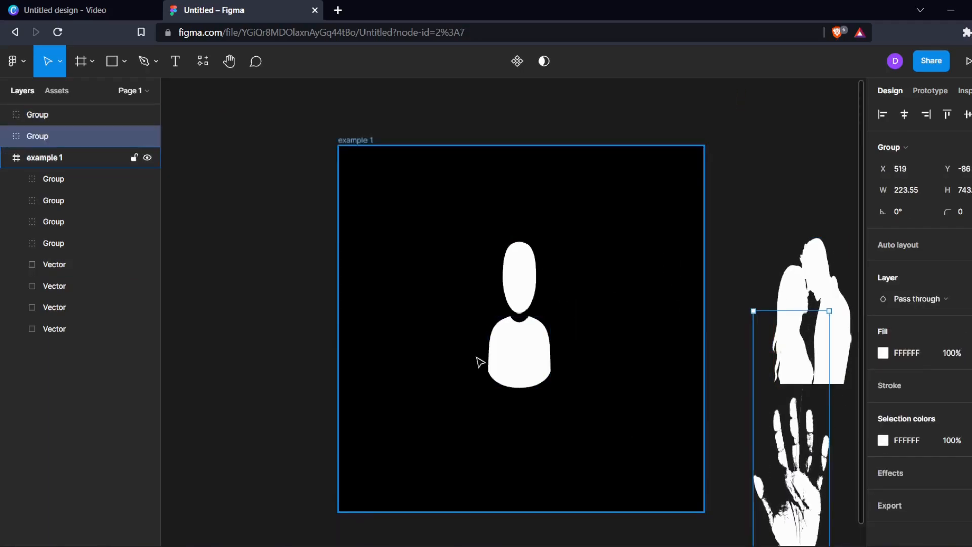
Group the head and body of the person silhouette and move the group to the left.
{"action": "left_click_drag", "start_coordinate": [552, 386], "coordinate": [485, 238]}
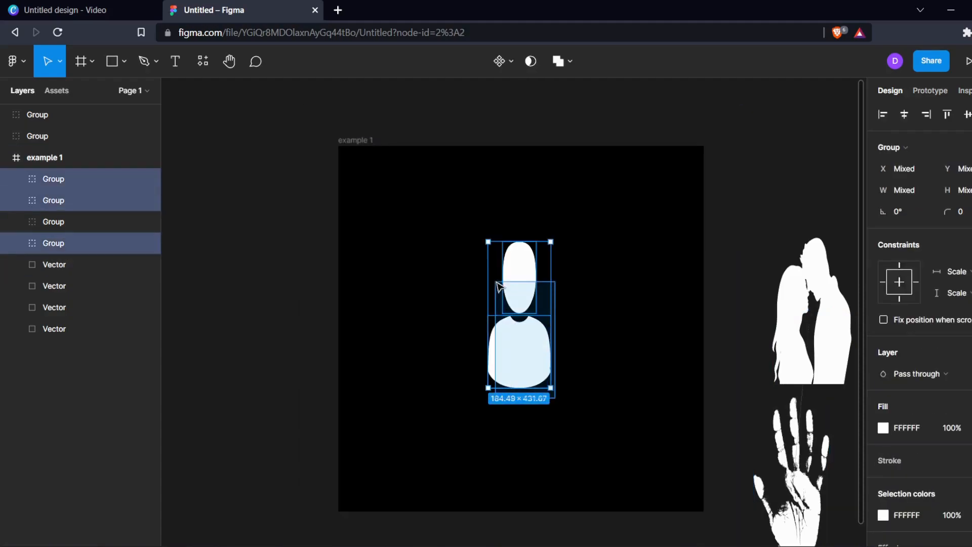
{"action": "key", "text": "ctrl+g"}
{"action": "left_click_drag", "start_coordinate": [515, 343], "coordinate": [369, 353]}
Delete the example 1 frame with its black background, and line up the couple and handprint to the right of the person with 232 gaps.
{"action": "left_click", "coordinate": [639, 315]}
{"action": "key", "text": "Delete"}
{"action": "left_click_drag", "start_coordinate": [829, 348], "coordinate": [517, 337]}
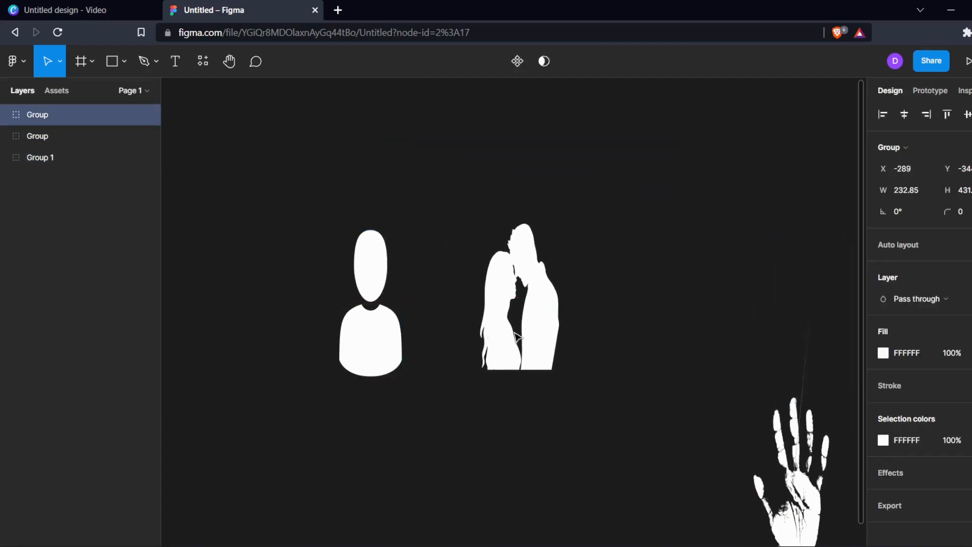
{"action": "left_click_drag", "start_coordinate": [802, 487], "coordinate": [686, 307]}
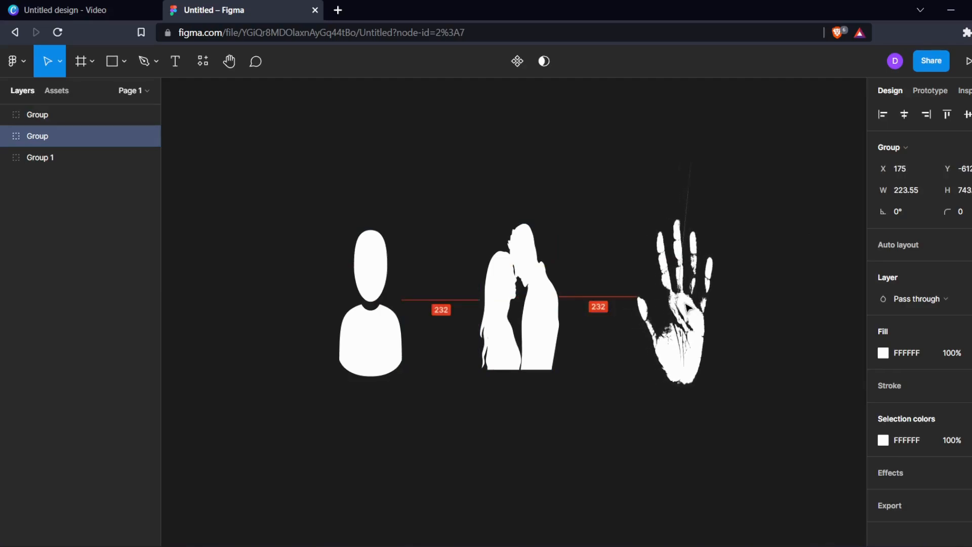
{"action": "left_click", "coordinate": [785, 389]}
Replace the person group's solid fill with an image fill using the green gradient image from the work folder.
{"action": "left_click", "coordinate": [382, 355]}
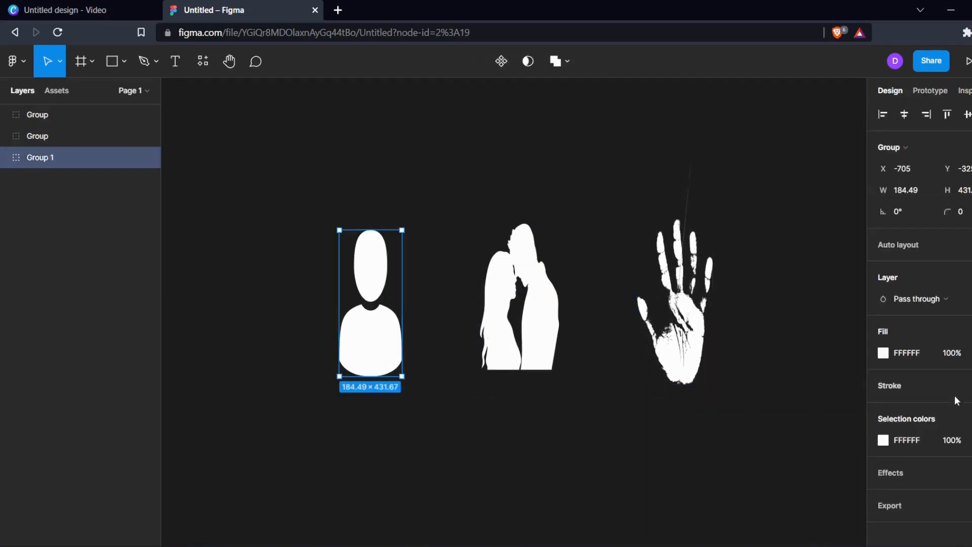
{"action": "left_click", "coordinate": [882, 358]}
{"action": "left_click", "coordinate": [724, 202]}
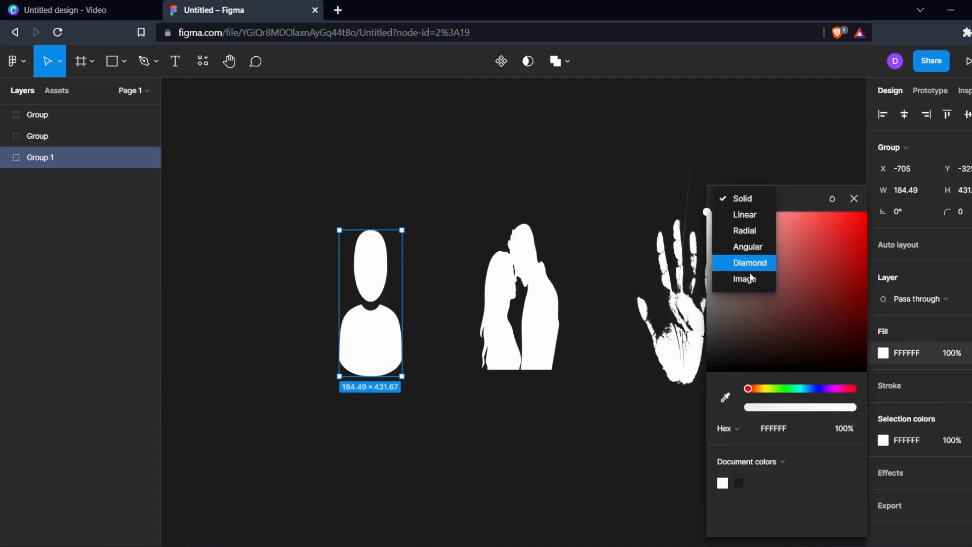
{"action": "left_click", "coordinate": [734, 278]}
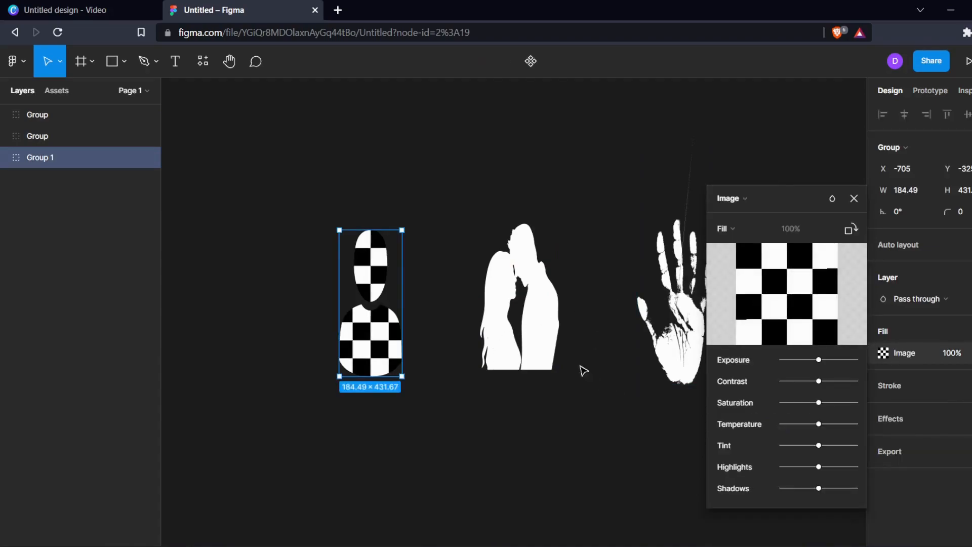
{"action": "left_click", "coordinate": [787, 291]}
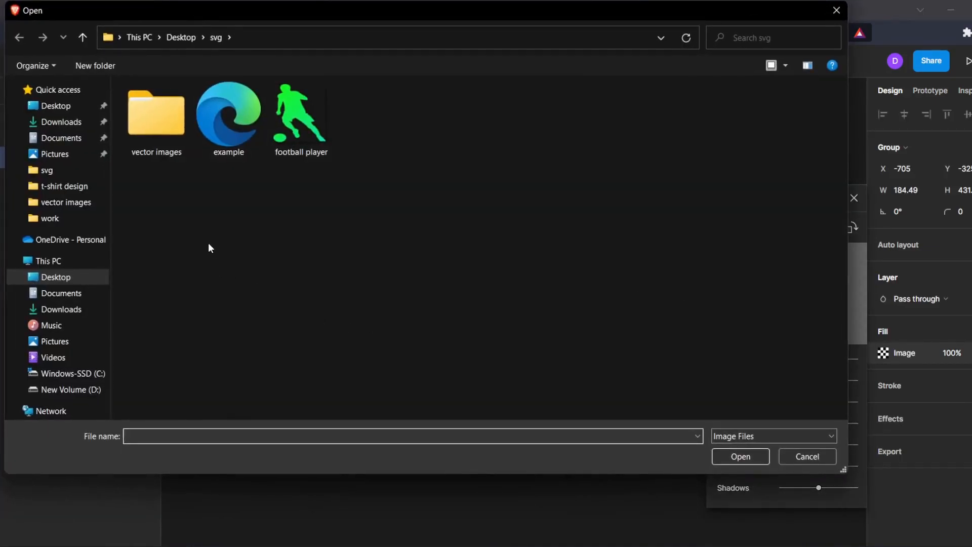
{"action": "left_click", "coordinate": [59, 220]}
{"action": "scroll", "coordinate": [332, 309], "scroll_direction": "down", "scroll_amount": 5}
{"action": "double_click", "coordinate": [511, 263]}
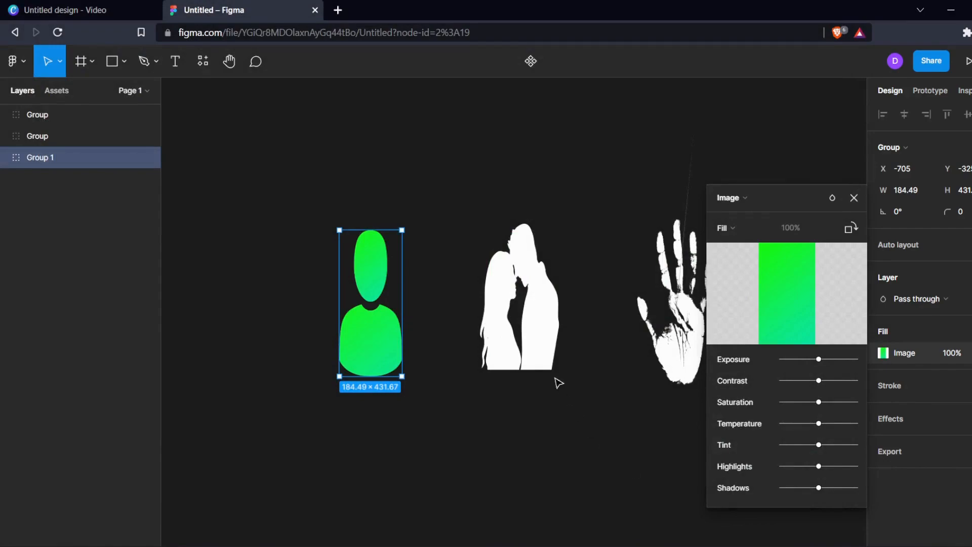
{"action": "left_click", "coordinate": [855, 199]}
Give the couple group an image fill with the same green gradient image from the work folder.
{"action": "left_click", "coordinate": [547, 359]}
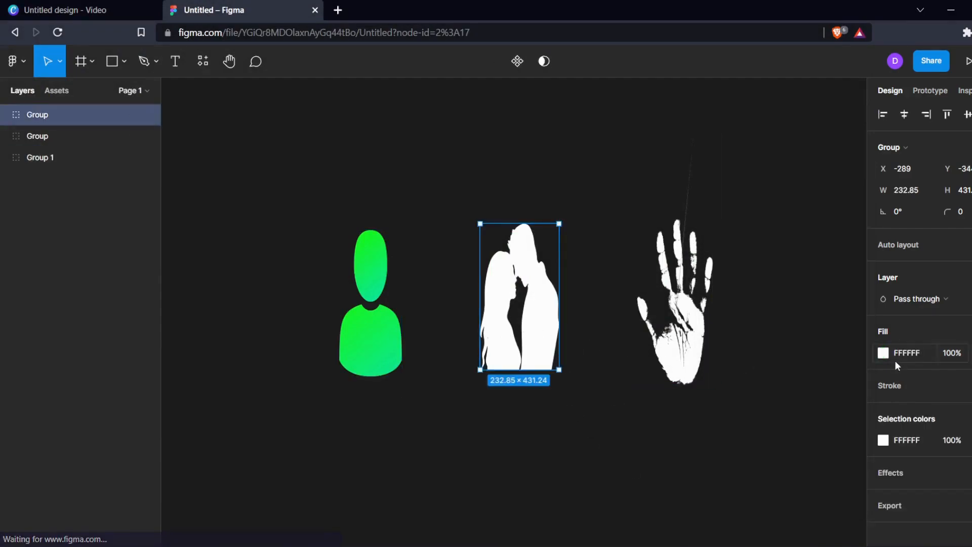
{"action": "left_click", "coordinate": [884, 353]}
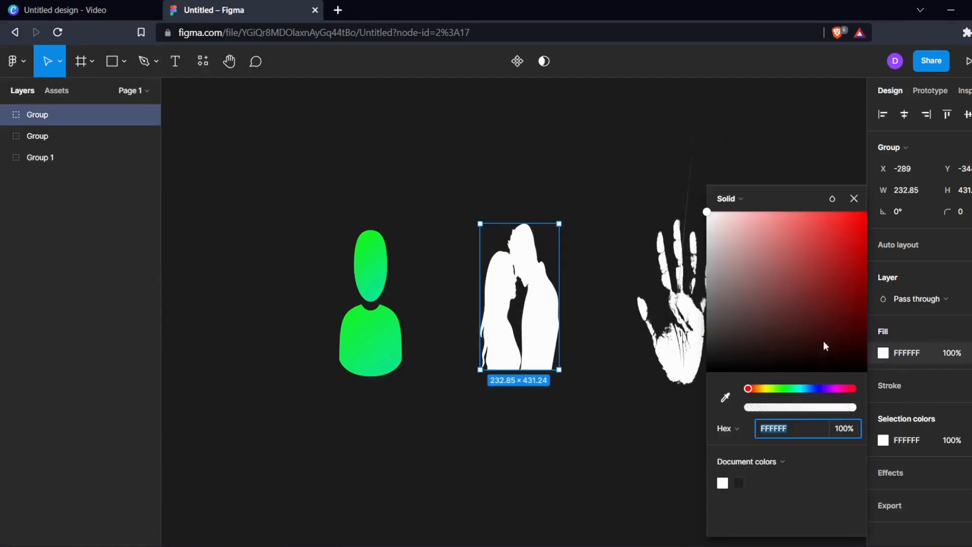
{"action": "left_click", "coordinate": [729, 198]}
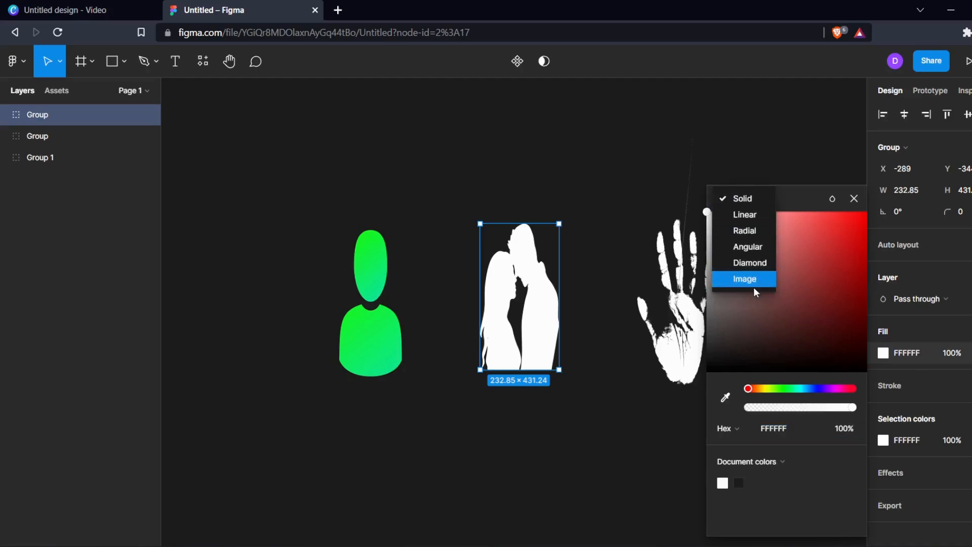
{"action": "left_click", "coordinate": [753, 285]}
{"action": "left_click", "coordinate": [791, 300]}
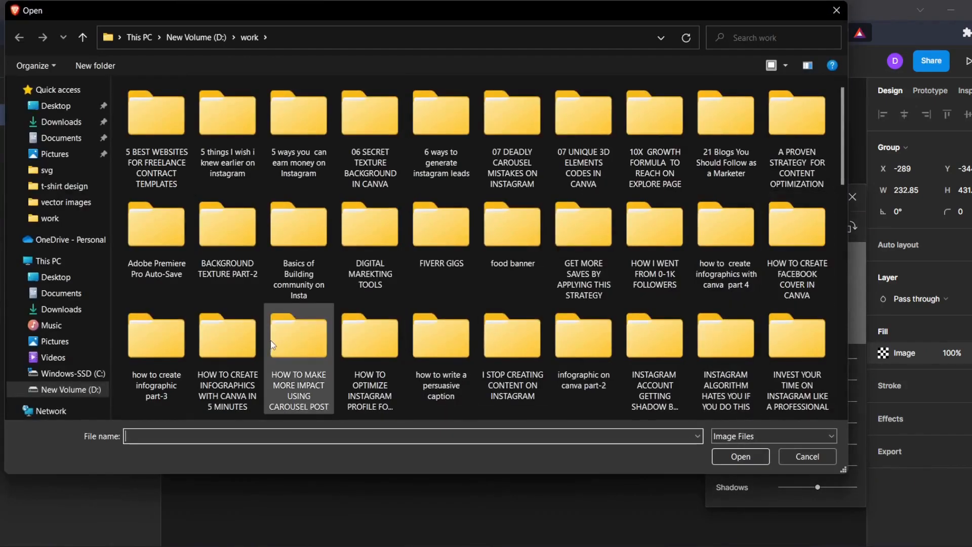
{"action": "scroll", "coordinate": [445, 314], "scroll_direction": "down", "scroll_amount": 10}
{"action": "double_click", "coordinate": [513, 309]}
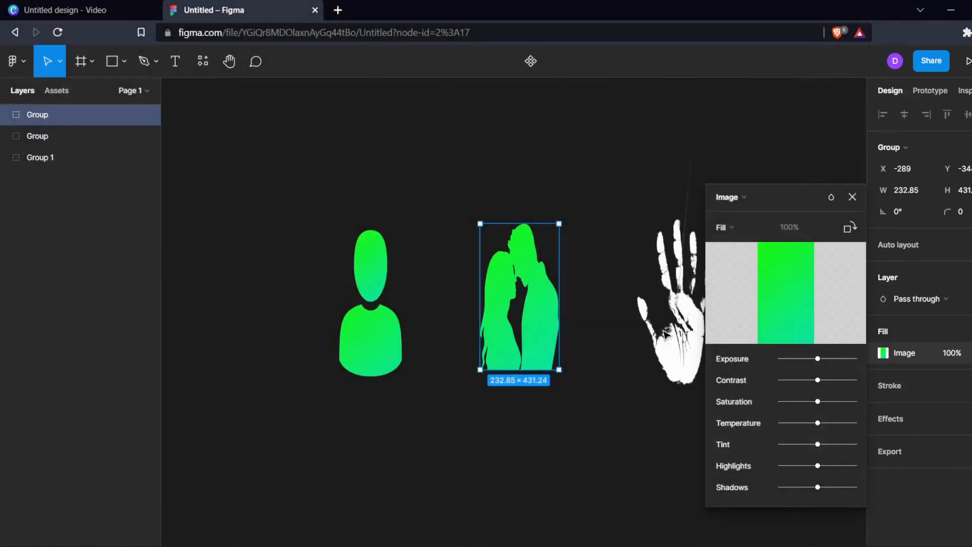
{"action": "left_click", "coordinate": [853, 197]}
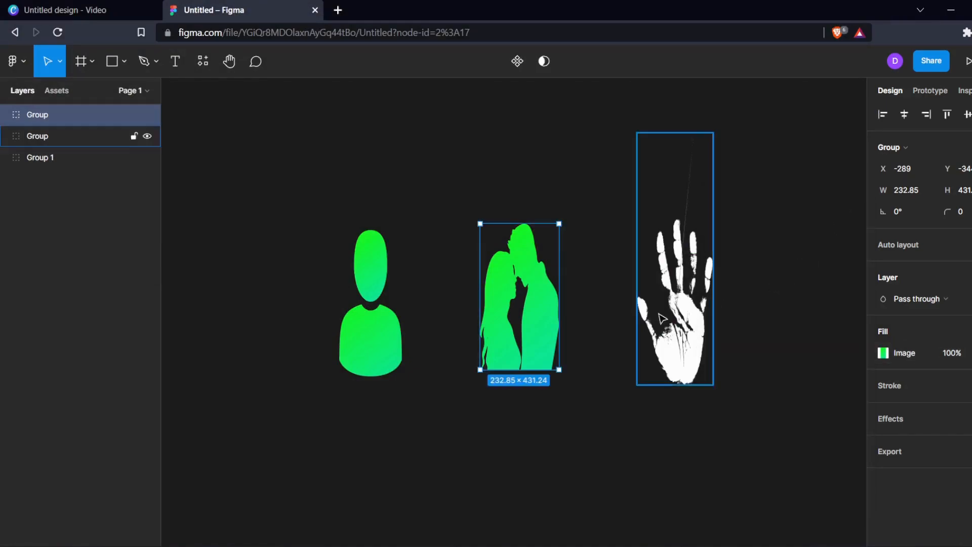
Replace the handprint group's solid fill with an image fill using the STORY GRADIENT image from the work folder.
{"action": "left_click", "coordinate": [710, 332]}
{"action": "double_click", "coordinate": [693, 329]}
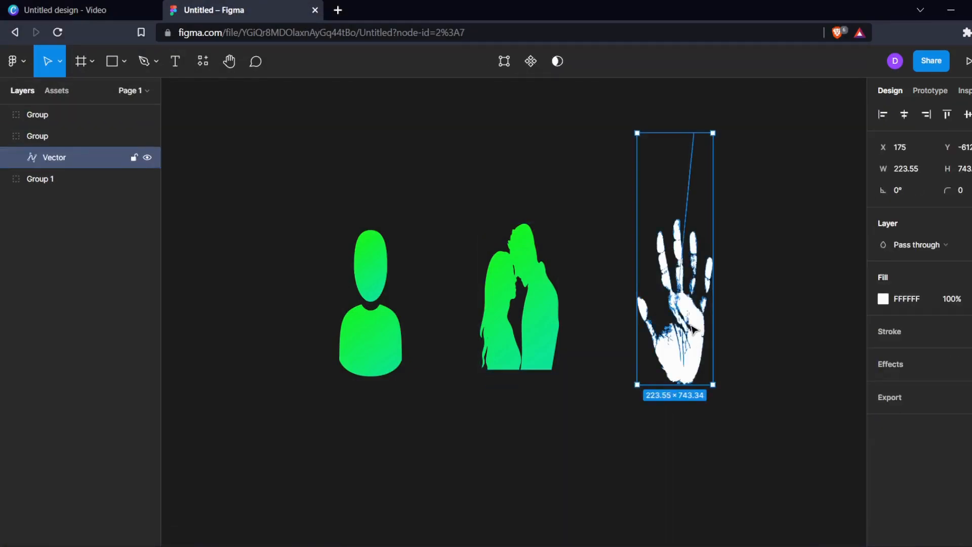
{"action": "key", "text": "Escape"}
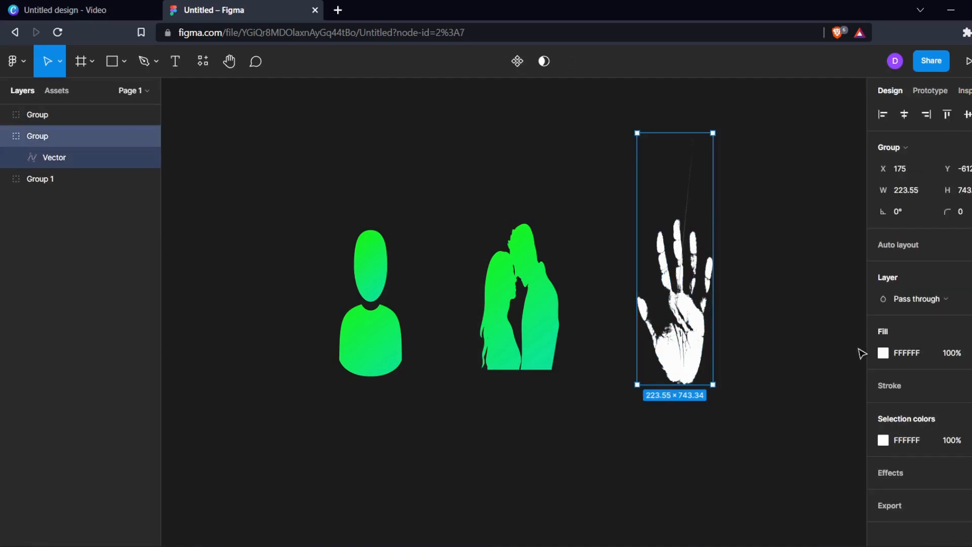
{"action": "left_click", "coordinate": [883, 353]}
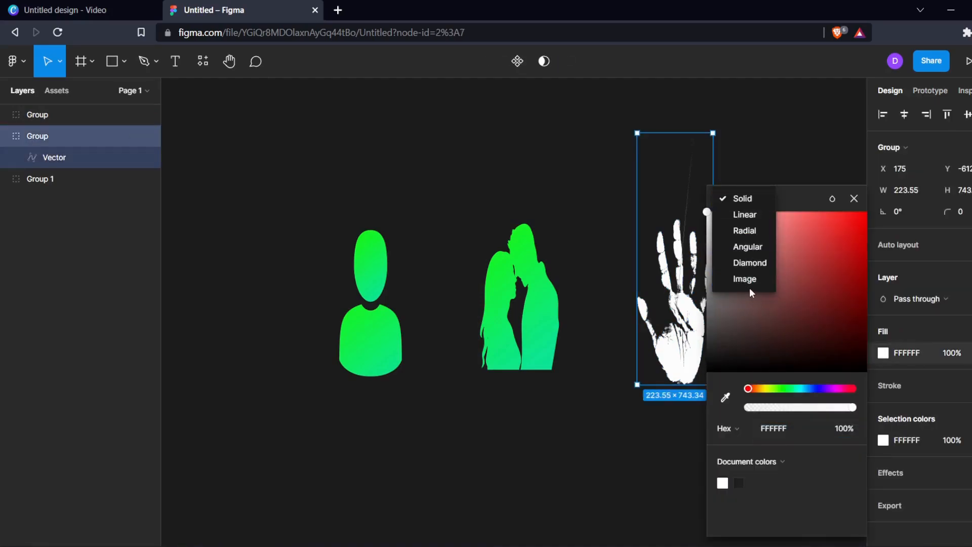
{"action": "left_click", "coordinate": [750, 277]}
{"action": "left_click", "coordinate": [775, 283]}
{"action": "left_click", "coordinate": [76, 223]}
{"action": "scroll", "coordinate": [440, 314], "scroll_direction": "down", "scroll_amount": 10}
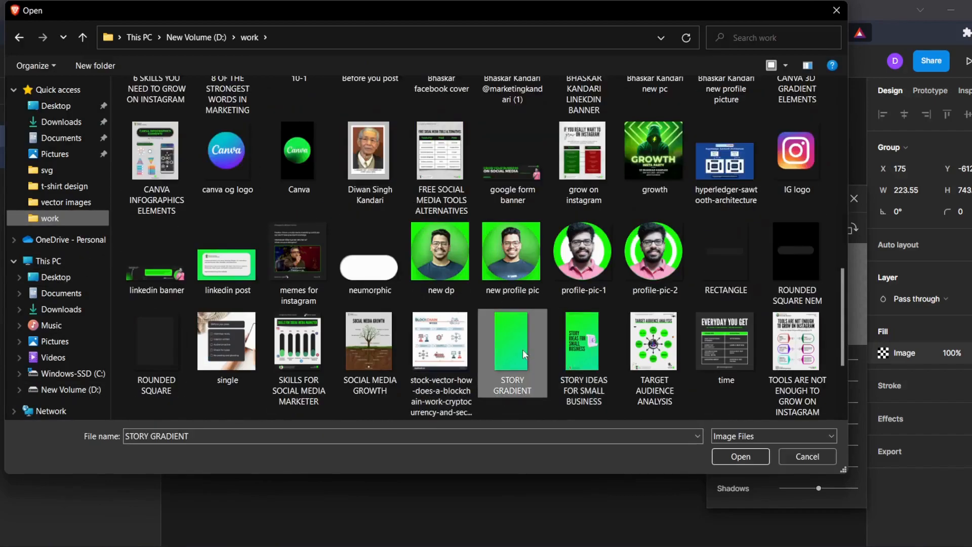
{"action": "double_click", "coordinate": [523, 353]}
{"action": "left_click", "coordinate": [855, 199]}
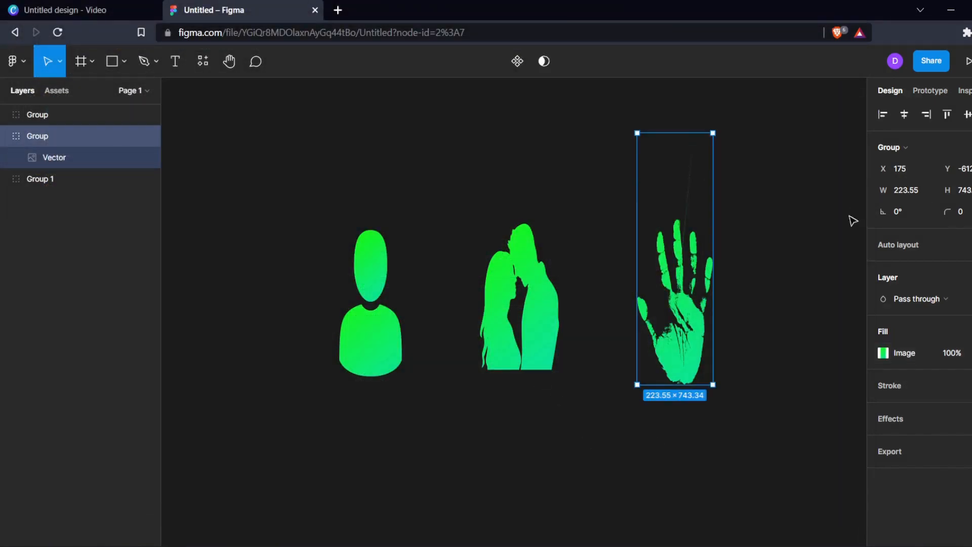
Export the whole page with the three gradient silhouettes as a PDF named frame on the Desktop.
{"action": "left_click", "coordinate": [739, 411]}
{"action": "left_click", "coordinate": [959, 176]}
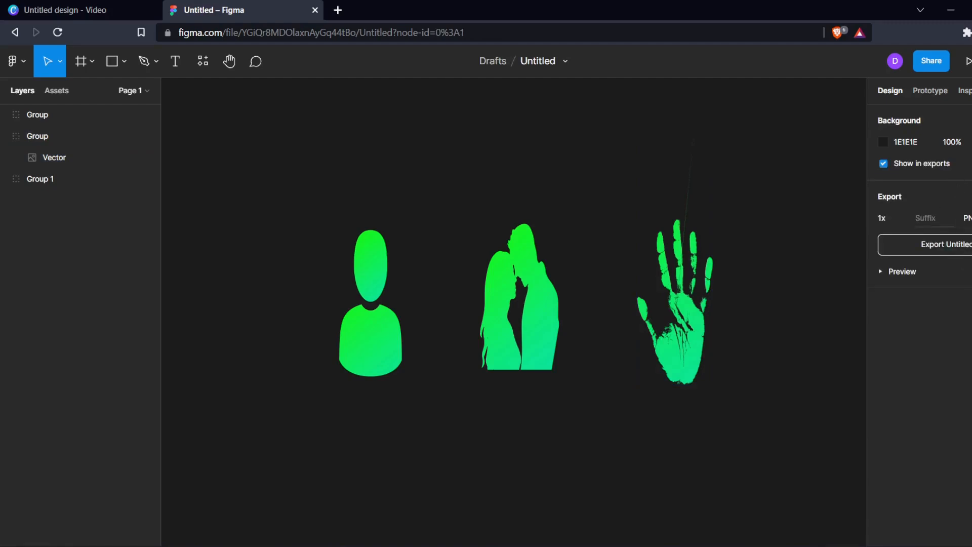
{"action": "left_click", "coordinate": [968, 250]}
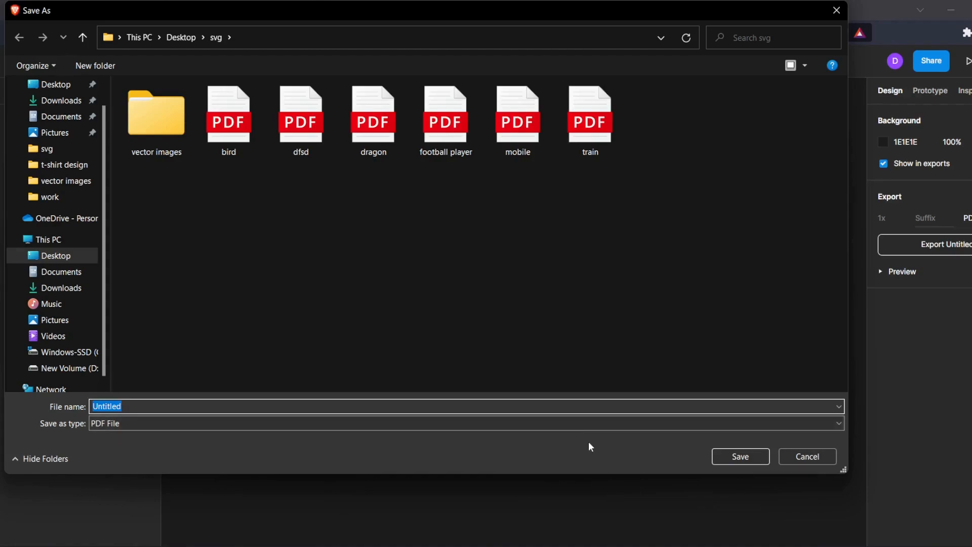
{"action": "left_click", "coordinate": [53, 256]}
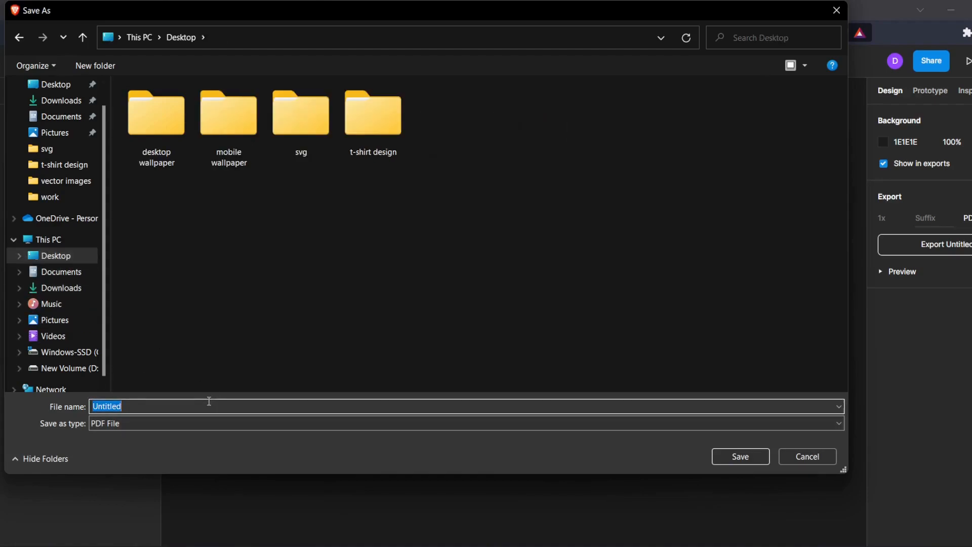
{"action": "type", "text": "e"}
{"action": "key", "text": "Return"}
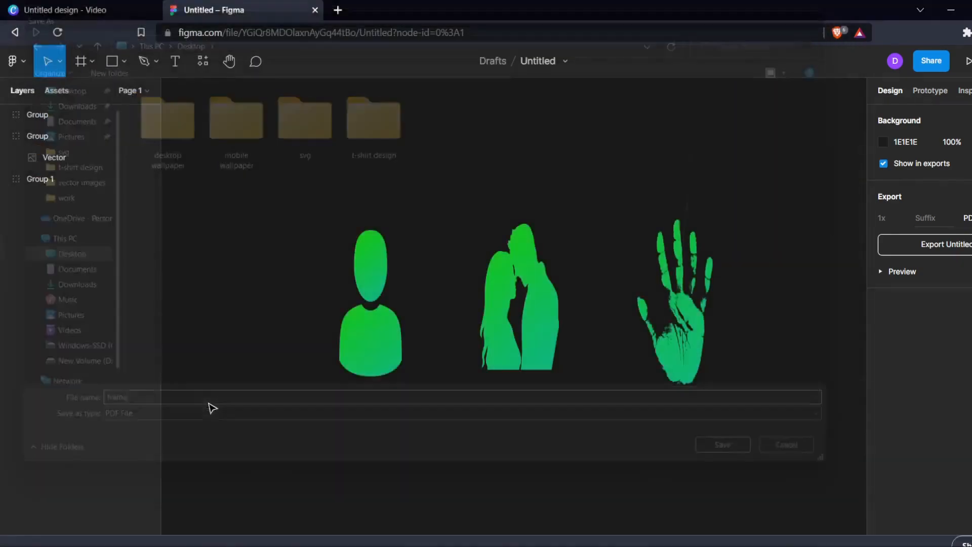
Switch to Canva and open its home page in a new browser tab.
{"action": "left_click", "coordinate": [60, 10]}
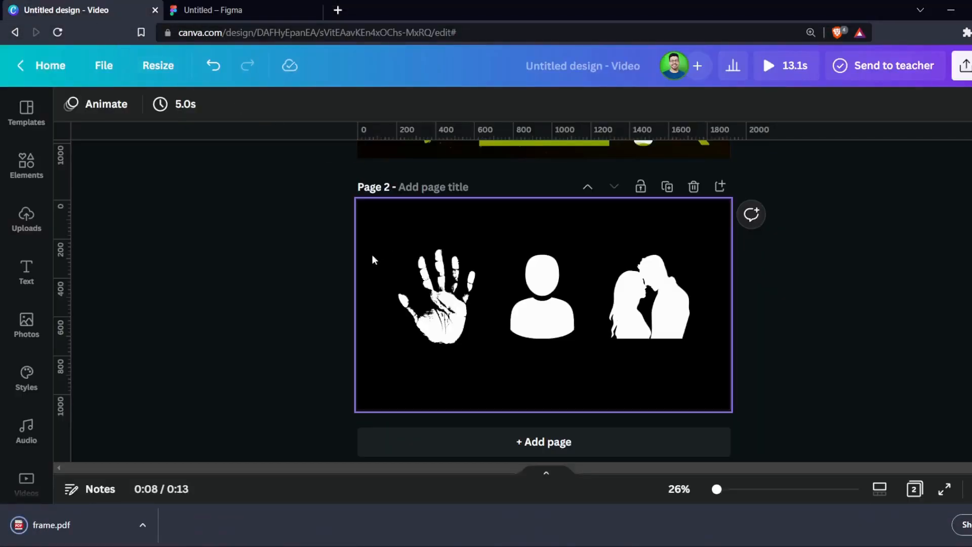
{"action": "right_click", "coordinate": [65, 72]}
{"action": "left_click", "coordinate": [72, 83]}
{"action": "left_click", "coordinate": [218, 11]}
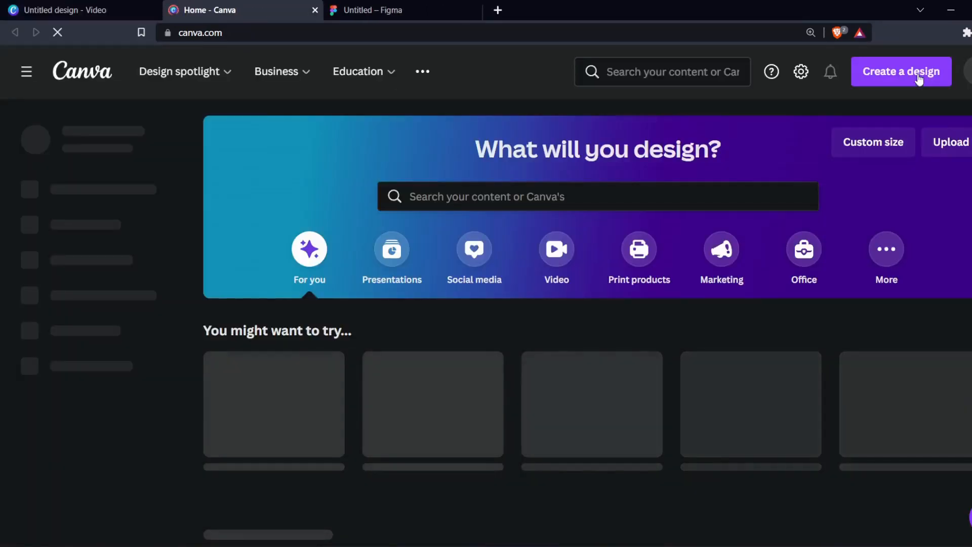
Import frame.pdf from the Desktop as a new design and open it in the editor.
{"action": "left_click", "coordinate": [928, 75]}
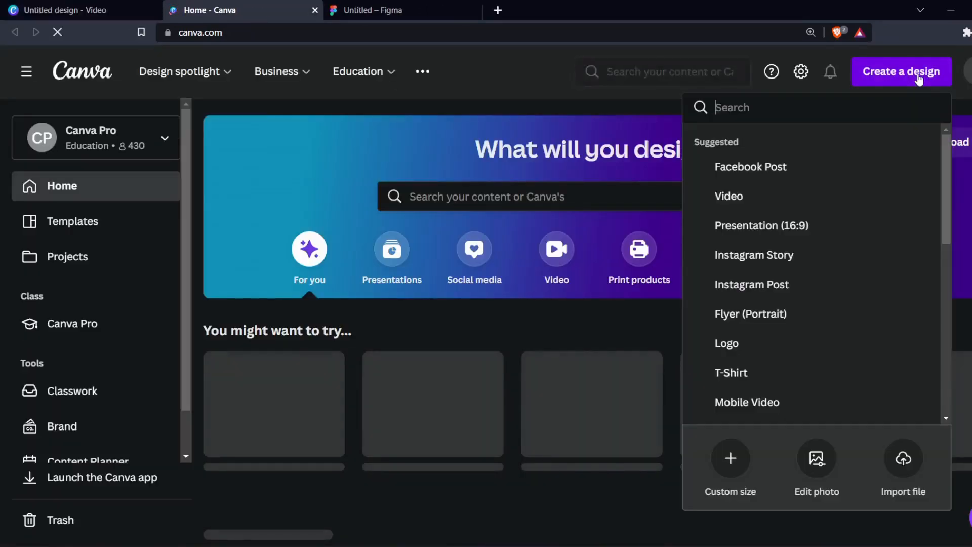
{"action": "left_click", "coordinate": [904, 478]}
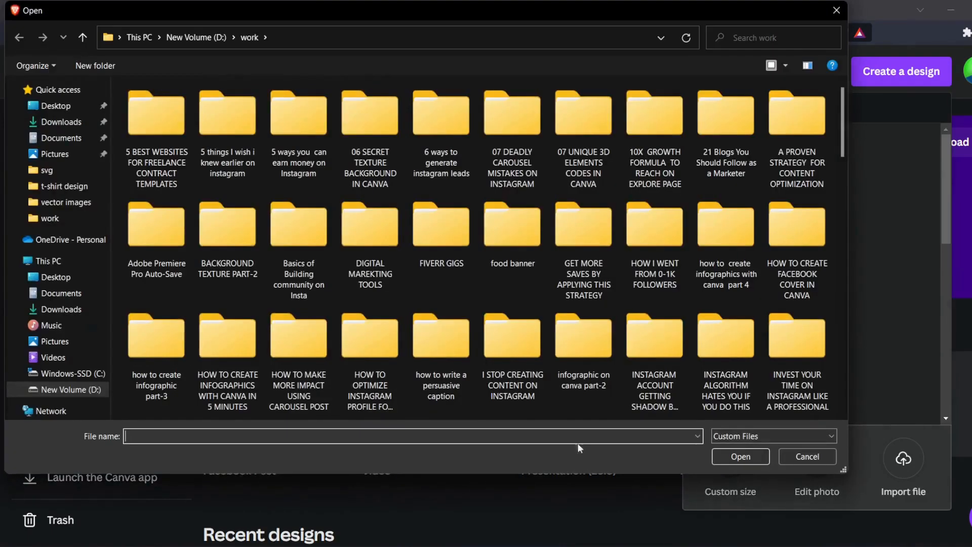
{"action": "left_click", "coordinate": [71, 122]}
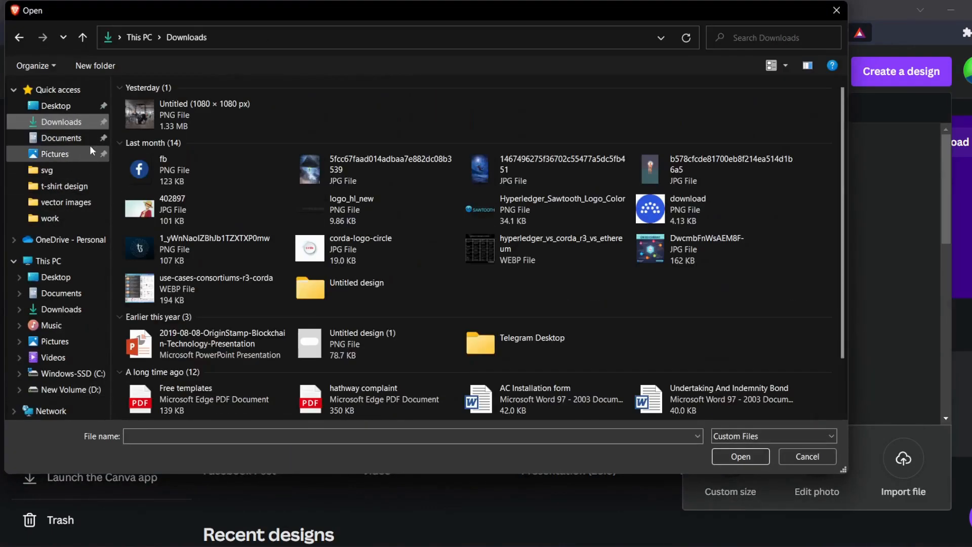
{"action": "left_click", "coordinate": [58, 106]}
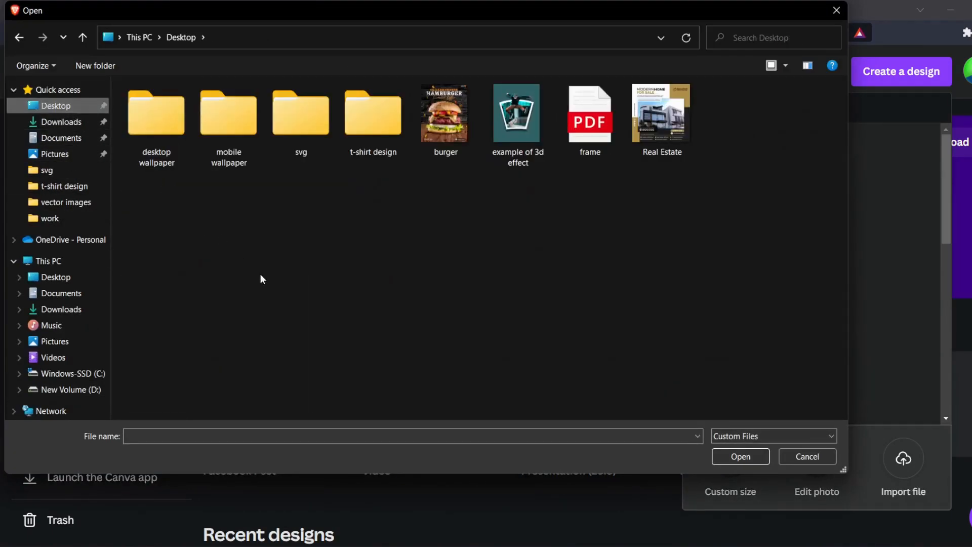
{"action": "double_click", "coordinate": [591, 139]}
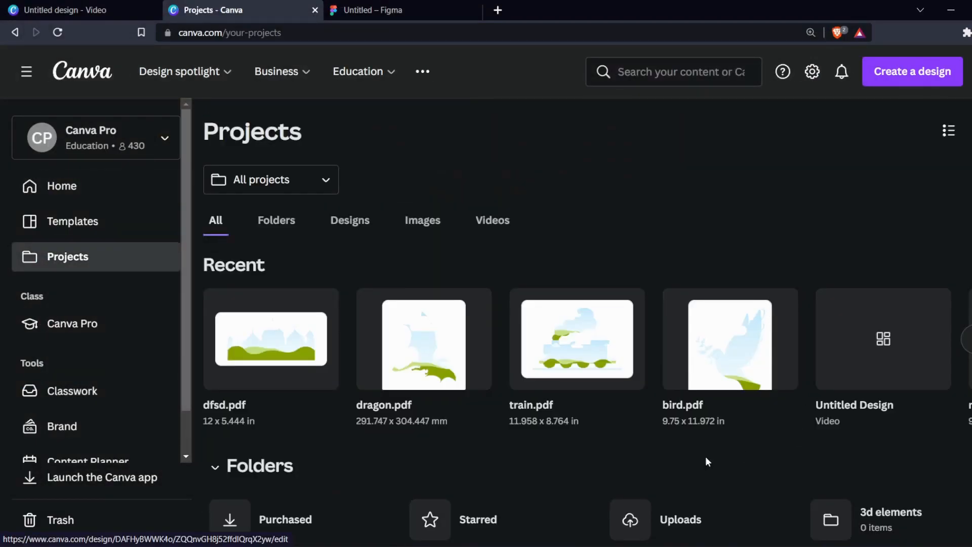
{"action": "scroll", "coordinate": [558, 467], "scroll_direction": "down", "scroll_amount": 5}
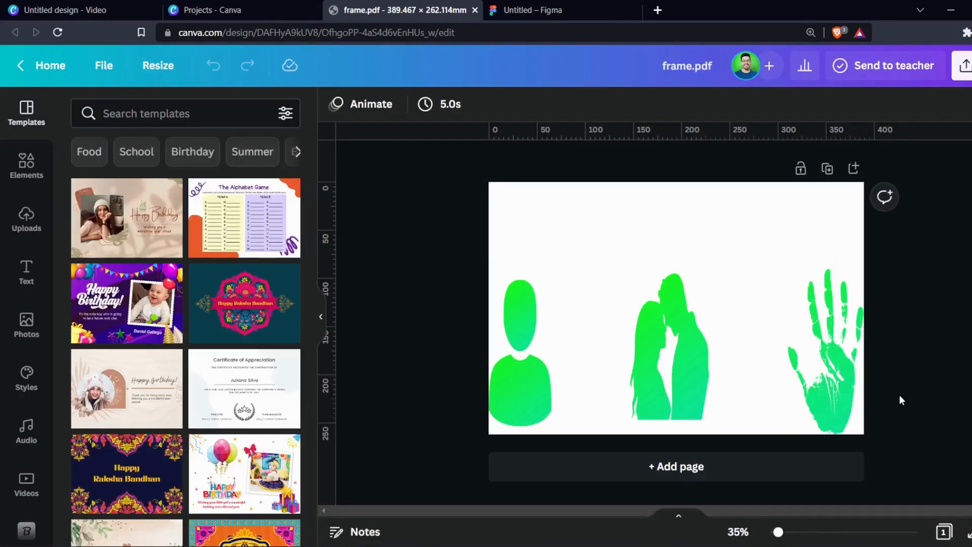
Group the person's head and body, and move the person and the couple up, clear of the page edges.
{"action": "left_click", "coordinate": [808, 234]}
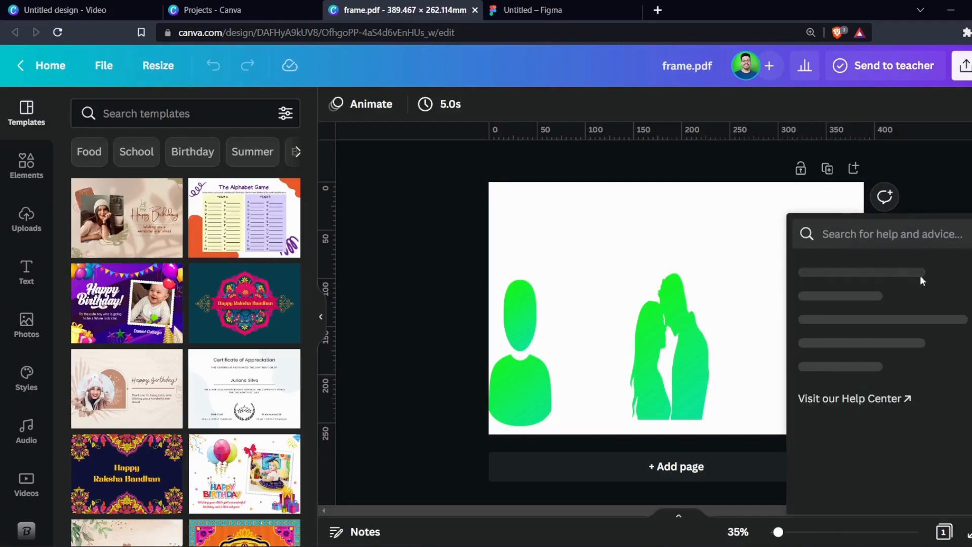
{"action": "left_click", "coordinate": [955, 200]}
{"action": "left_click_drag", "start_coordinate": [930, 358], "coordinate": [561, 370]}
{"action": "key", "text": "ctrl+g"}
{"action": "left_click", "coordinate": [653, 368]}
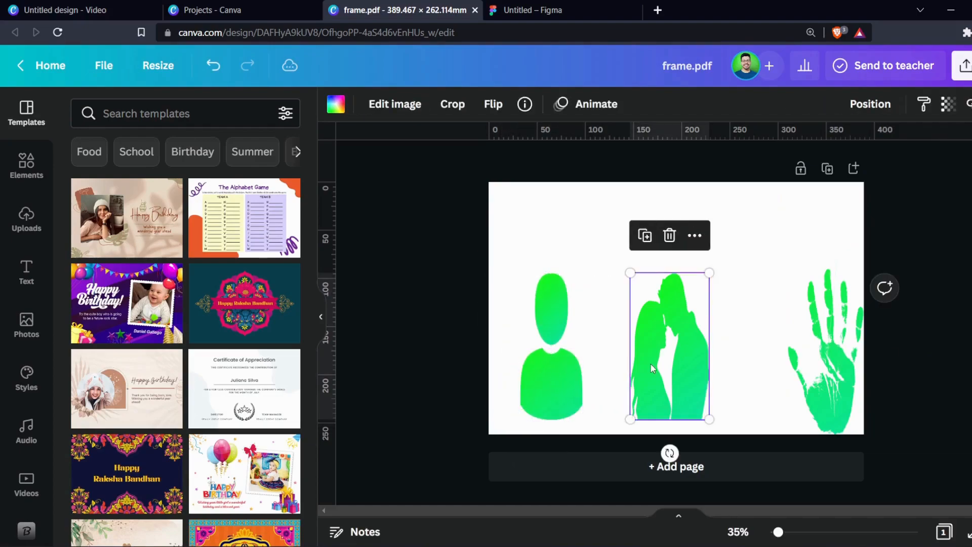
{"action": "left_click_drag", "start_coordinate": [652, 368], "coordinate": [659, 330]}
{"action": "left_click_drag", "start_coordinate": [575, 356], "coordinate": [583, 317]}
Resize the handprint to about 78 by 260 mm and place it beside the couple, level with the other silhouettes.
{"action": "left_click_drag", "start_coordinate": [844, 353], "coordinate": [771, 387]}
{"action": "left_click", "coordinate": [855, 317]}
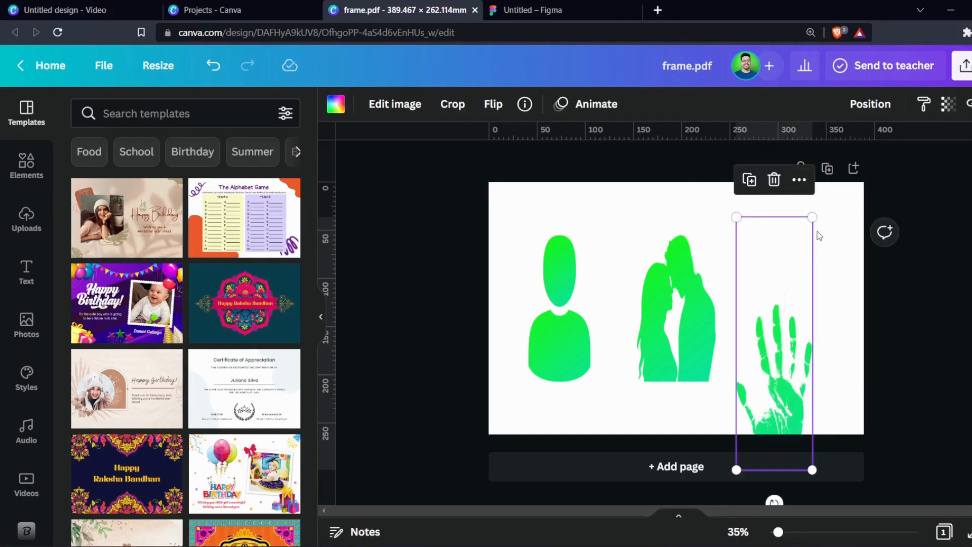
{"action": "left_click_drag", "start_coordinate": [811, 217], "coordinate": [801, 256]}
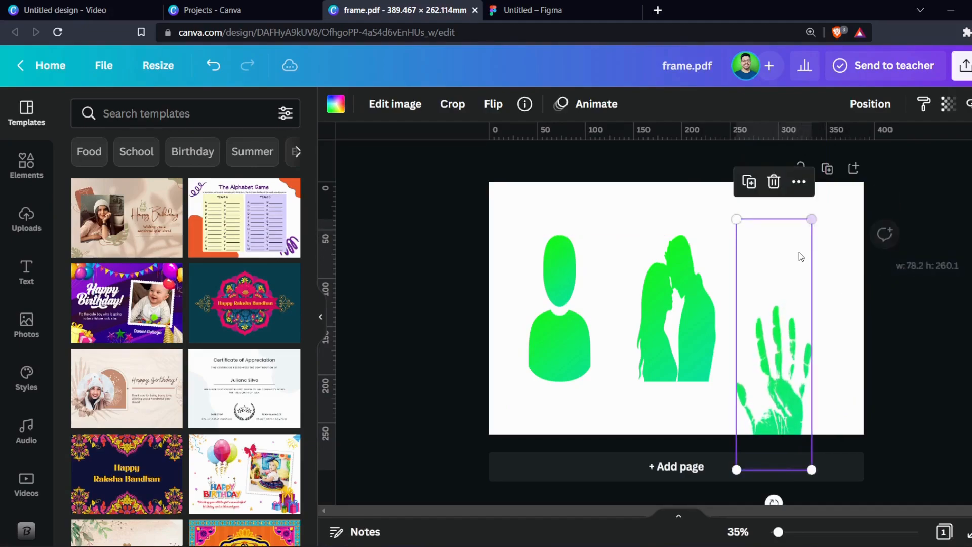
{"action": "left_click", "coordinate": [844, 271]}
{"action": "left_click", "coordinate": [791, 279]}
{"action": "left_click_drag", "start_coordinate": [777, 305], "coordinate": [786, 233]}
Copy all three gradient silhouettes from frame.pdf and switch to the Untitled design video.
{"action": "left_click", "coordinate": [871, 354]}
{"action": "left_click_drag", "start_coordinate": [872, 354], "coordinate": [498, 333]}
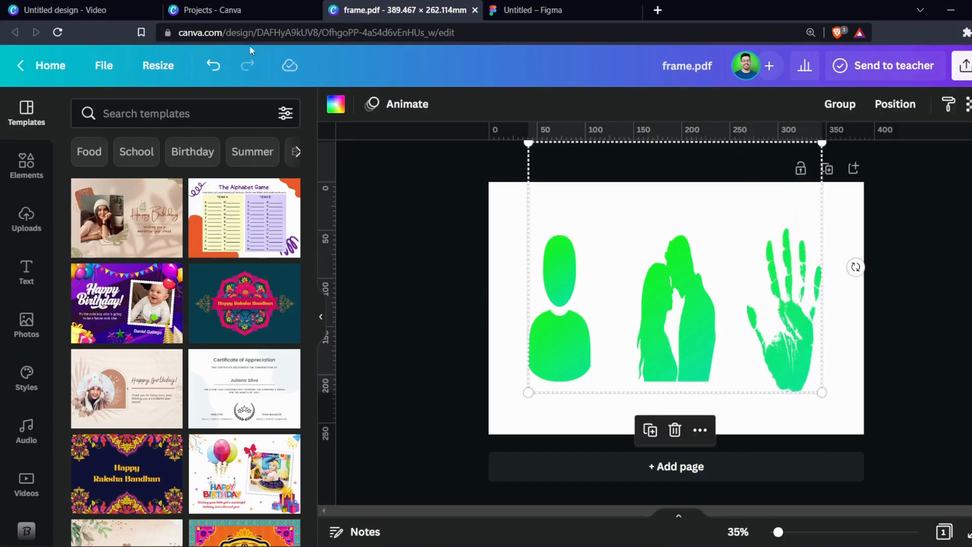
{"action": "left_click", "coordinate": [121, 5]}
{"action": "left_click", "coordinate": [256, 6]}
{"action": "left_click", "coordinate": [56, 9]}
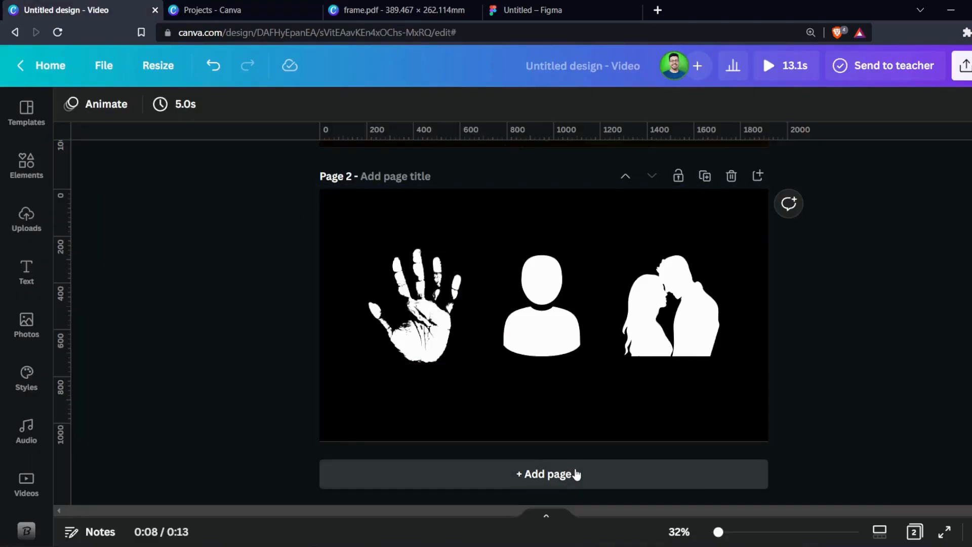
Shrink the three white silhouettes on page 2 together and move them to the page's upper half.
{"action": "left_click_drag", "start_coordinate": [742, 360], "coordinate": [318, 281]}
{"action": "left_click_drag", "start_coordinate": [719, 356], "coordinate": [641, 290]}
{"action": "left_click", "coordinate": [624, 410]}
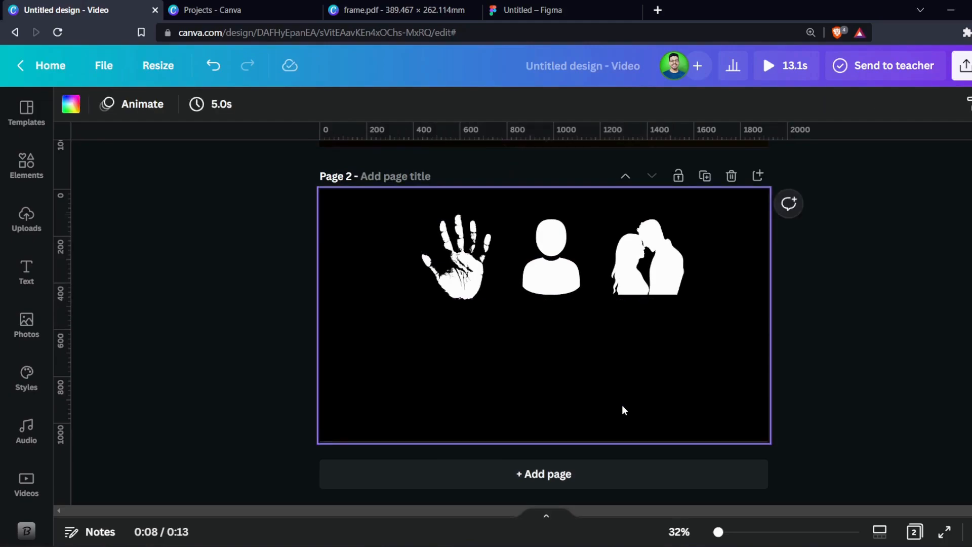
Paste the gradient silhouettes on page 2, scale them down and place them below the white ones.
{"action": "key", "text": "ctrl+v"}
{"action": "left_click_drag", "start_coordinate": [554, 370], "coordinate": [657, 392]}
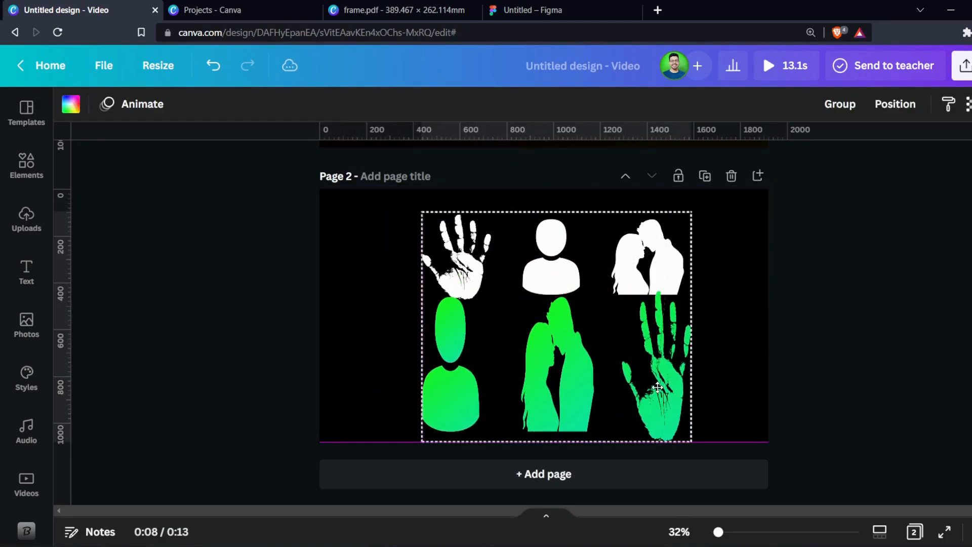
{"action": "left_click_drag", "start_coordinate": [422, 212], "coordinate": [457, 241]}
{"action": "left_click_drag", "start_coordinate": [536, 351], "coordinate": [531, 356]}
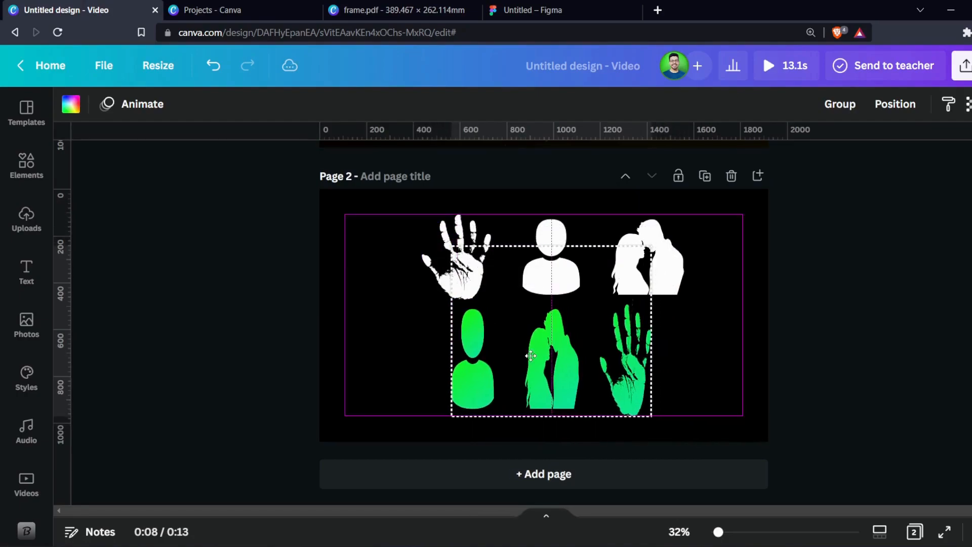
Rearrange the gradient handprint, person and couple so each sits directly below its matching white silhouette.
{"action": "left_click", "coordinate": [765, 394]}
{"action": "left_click_drag", "start_coordinate": [633, 383], "coordinate": [394, 376]}
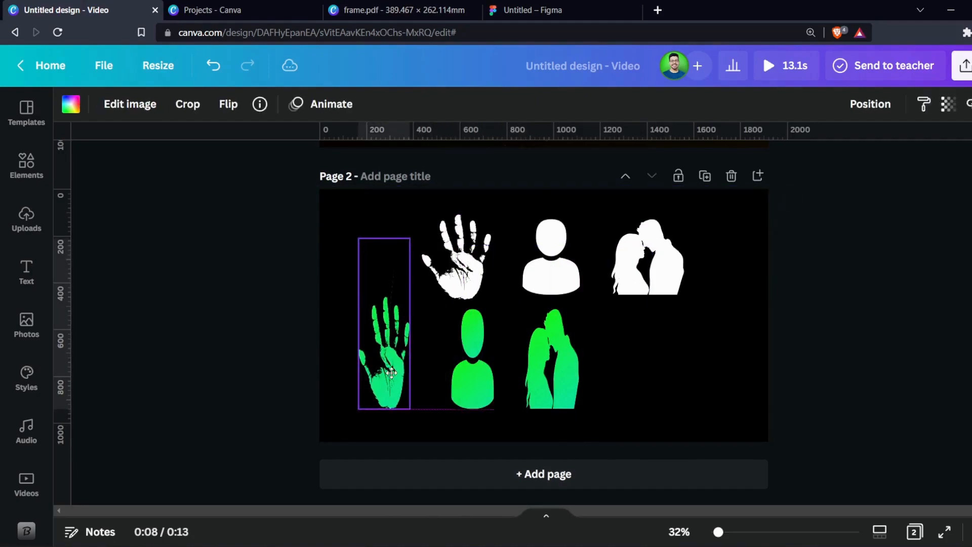
{"action": "left_click_drag", "start_coordinate": [568, 385], "coordinate": [663, 385]}
{"action": "left_click_drag", "start_coordinate": [494, 394], "coordinate": [597, 392]}
{"action": "left_click_drag", "start_coordinate": [399, 391], "coordinate": [471, 388]}
{"action": "left_click", "coordinate": [407, 380]}
Delete the gradient image inside the lower handprint frame and ungroup the lower person's head and body.
{"action": "left_click", "coordinate": [462, 390]}
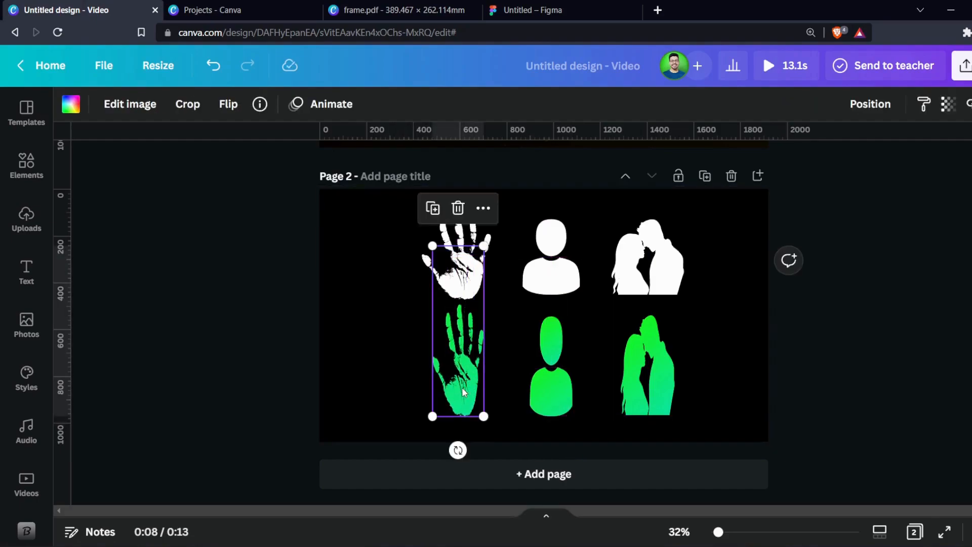
{"action": "left_click", "coordinate": [551, 341]}
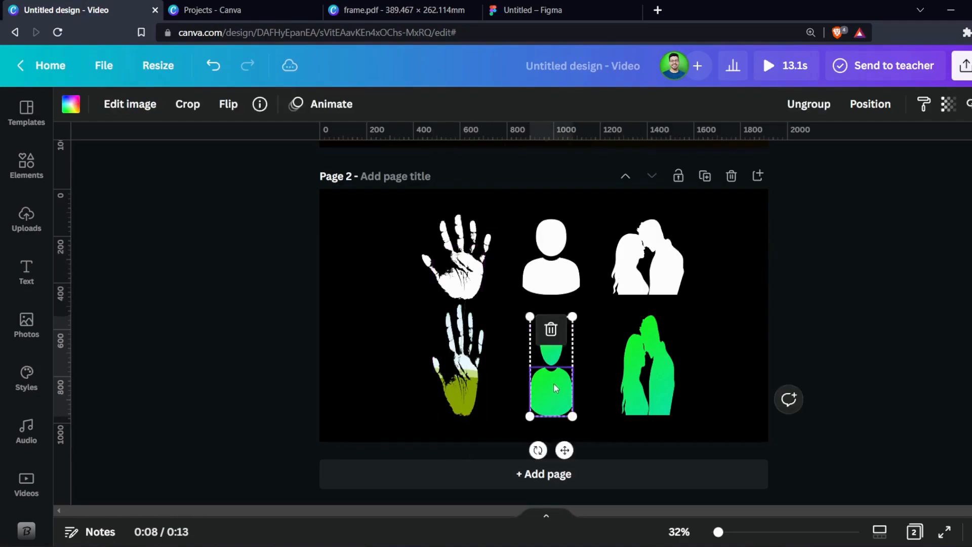
{"action": "left_click", "coordinate": [608, 401]}
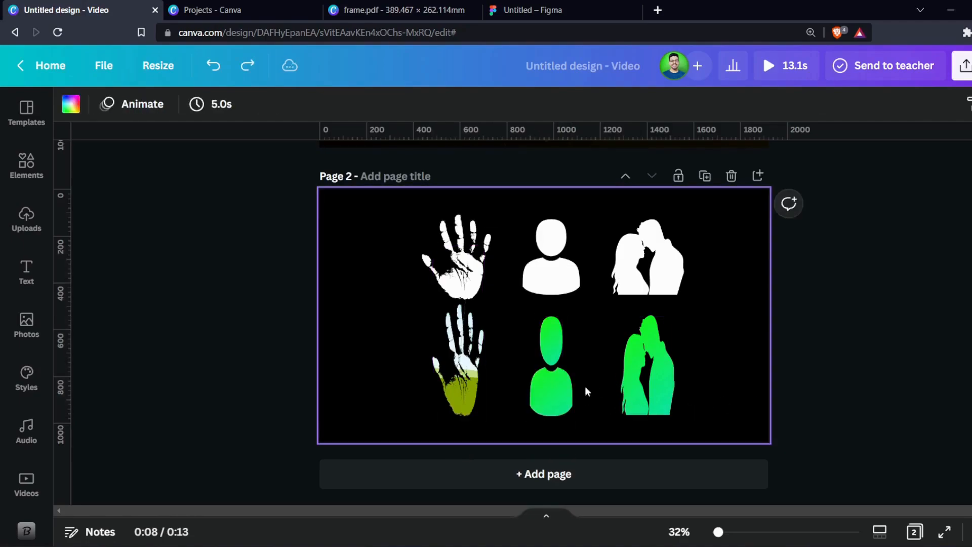
{"action": "left_click", "coordinate": [561, 391]}
{"action": "left_click", "coordinate": [782, 381]}
{"action": "left_click", "coordinate": [554, 391]}
{"action": "left_click", "coordinate": [809, 104]}
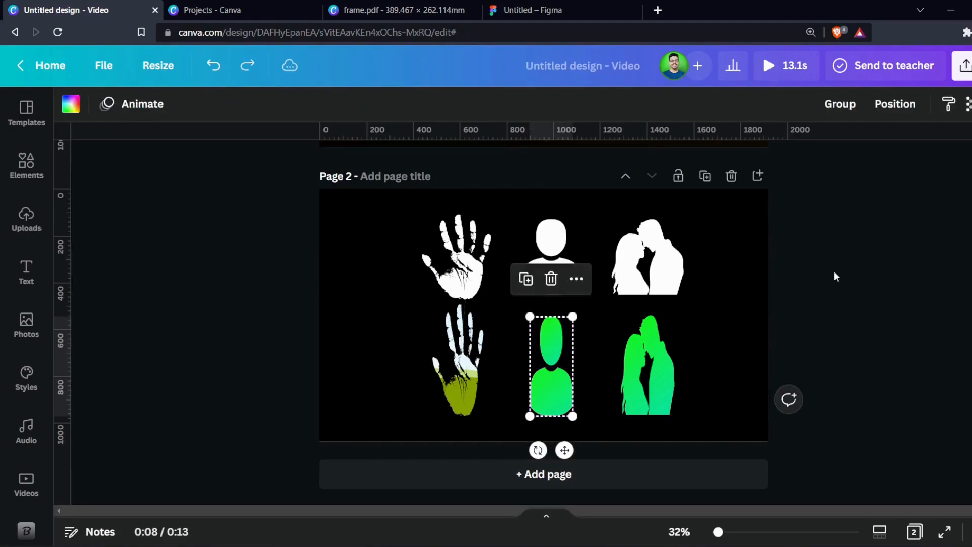
{"action": "left_click", "coordinate": [827, 244]}
Delete the gradient images inside the person's body and head and the couple to leave empty photo frames.
{"action": "left_click", "coordinate": [546, 393]}
{"action": "key", "text": "Delete"}
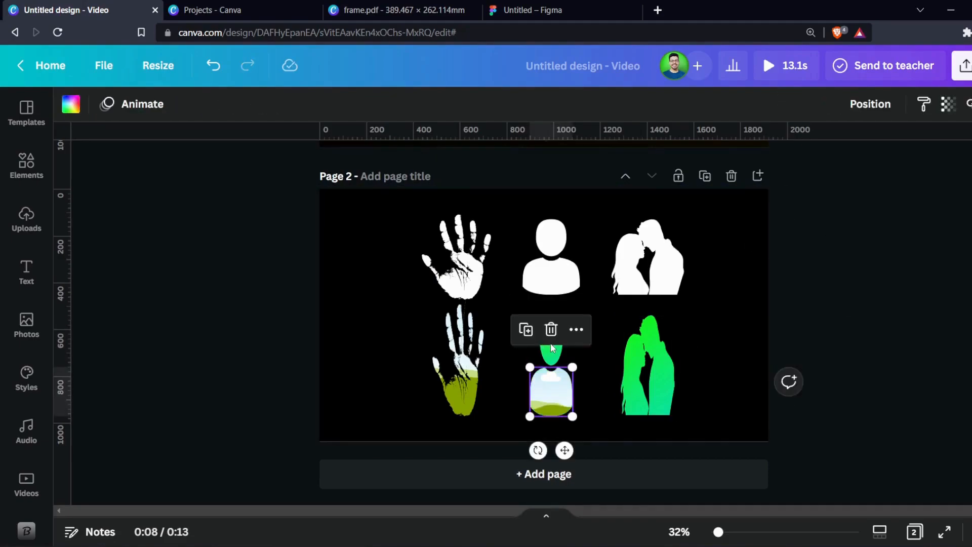
{"action": "left_click", "coordinate": [551, 355]}
{"action": "key", "text": "Delete"}
{"action": "left_click", "coordinate": [656, 385]}
{"action": "key", "text": "Delete"}
{"action": "left_click", "coordinate": [795, 415]}
Color the empty handprint frame red, the person's head and body frames dark violet, and the couple frame pink.
{"action": "left_click", "coordinate": [438, 403]}
{"action": "left_click", "coordinate": [71, 105]}
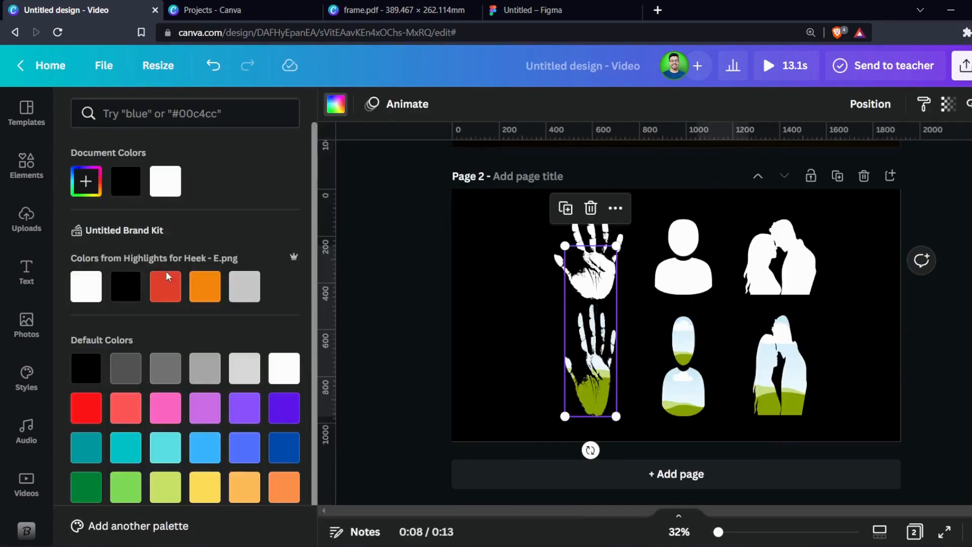
{"action": "left_click", "coordinate": [86, 408]}
{"action": "left_click", "coordinate": [684, 390]}
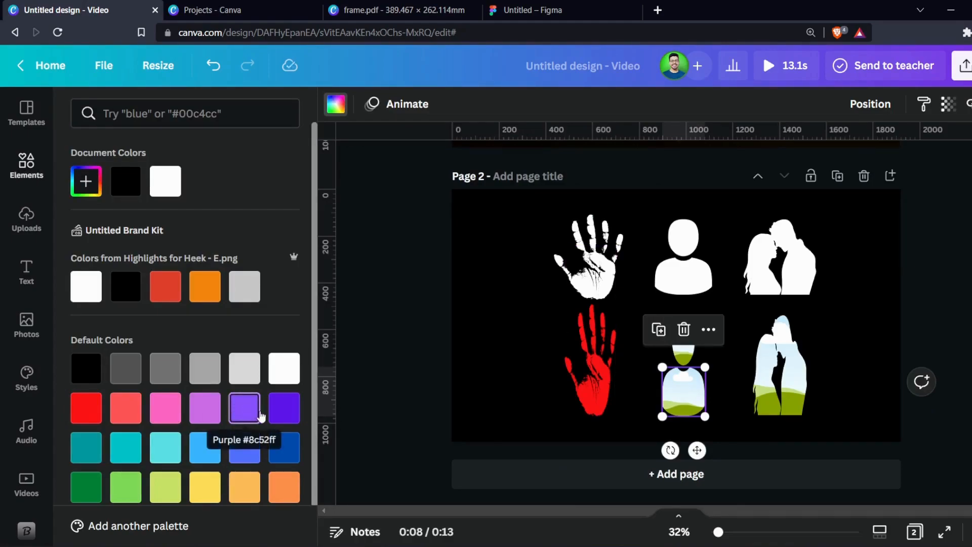
{"action": "left_click", "coordinate": [282, 408]}
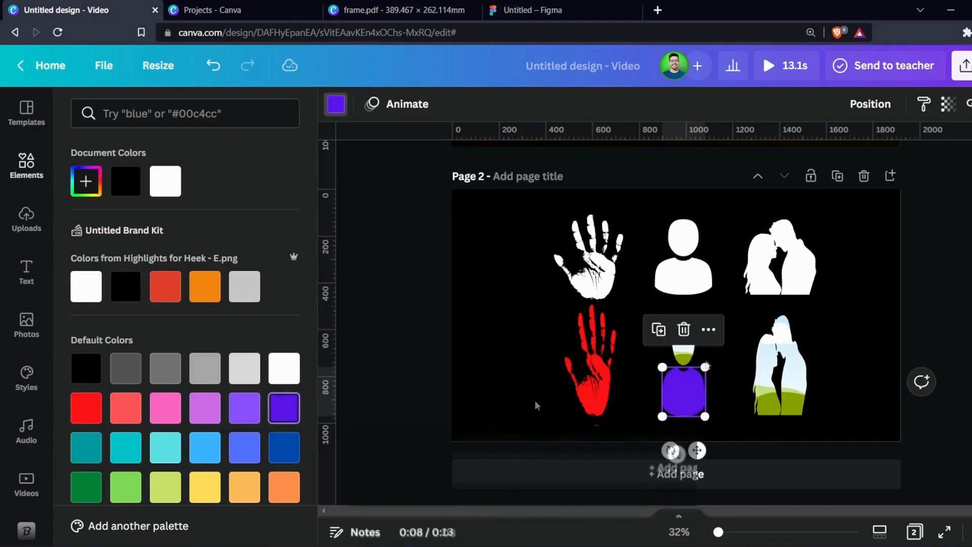
{"action": "left_click", "coordinate": [280, 421]}
{"action": "left_click", "coordinate": [796, 375]}
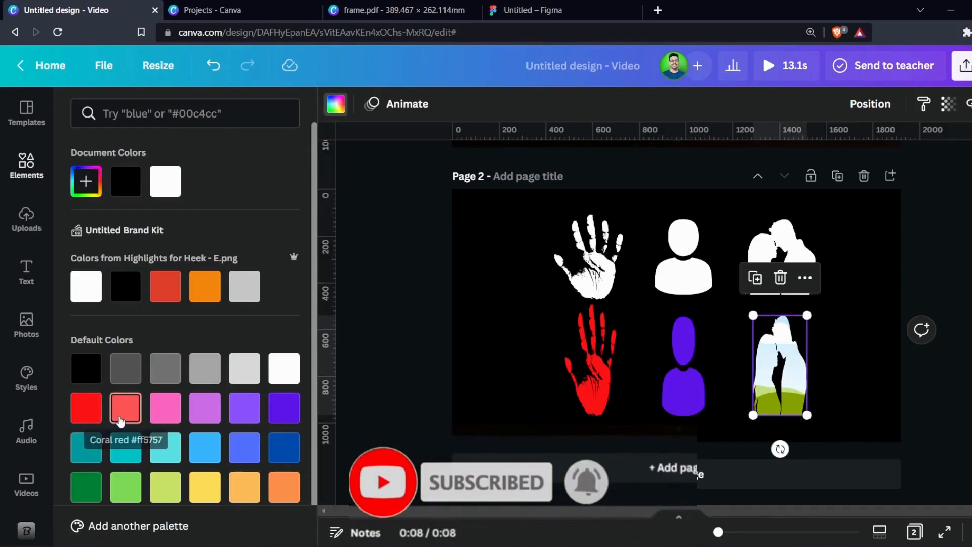
{"action": "left_click", "coordinate": [164, 409]}
{"action": "left_click", "coordinate": [909, 409]}
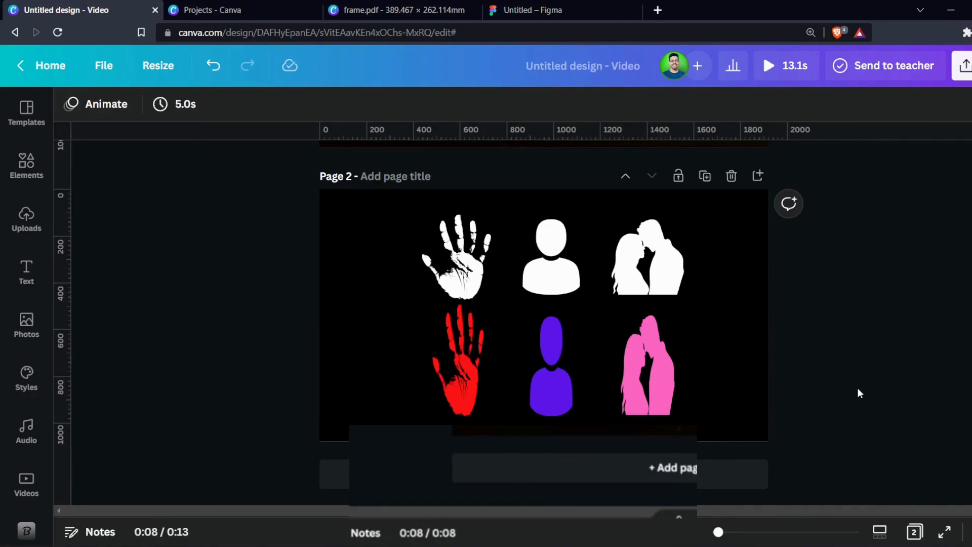
Undo the color changes on the handprint, person and couple frames.
{"action": "key", "text": "ctrl+z"}
{"action": "key", "text": "ctrl+z"}
{"action": "key", "text": "ctrl+z"}
{"action": "key", "text": "ctrl+z"}
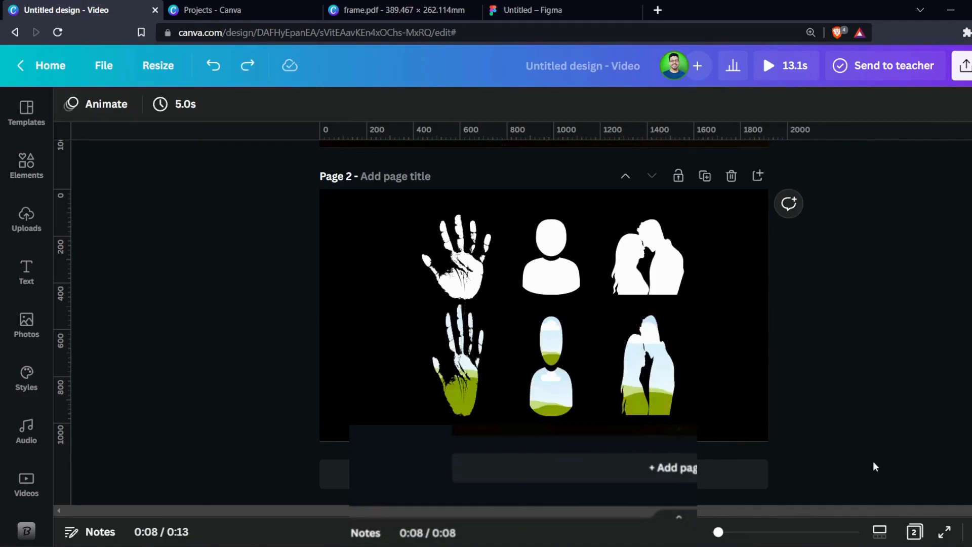